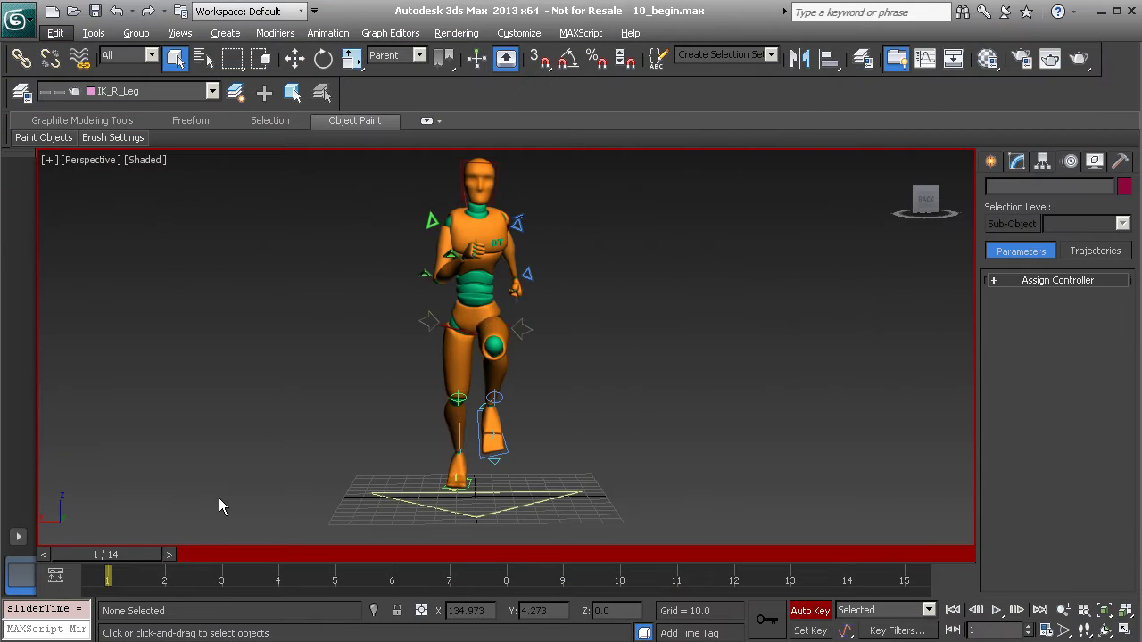
# Scrub the run cycle forward through the frames, then back to frames 2 and 3 to review the poses
pyautogui.moveTo(119, 555); pyautogui.dragTo(455, 556)
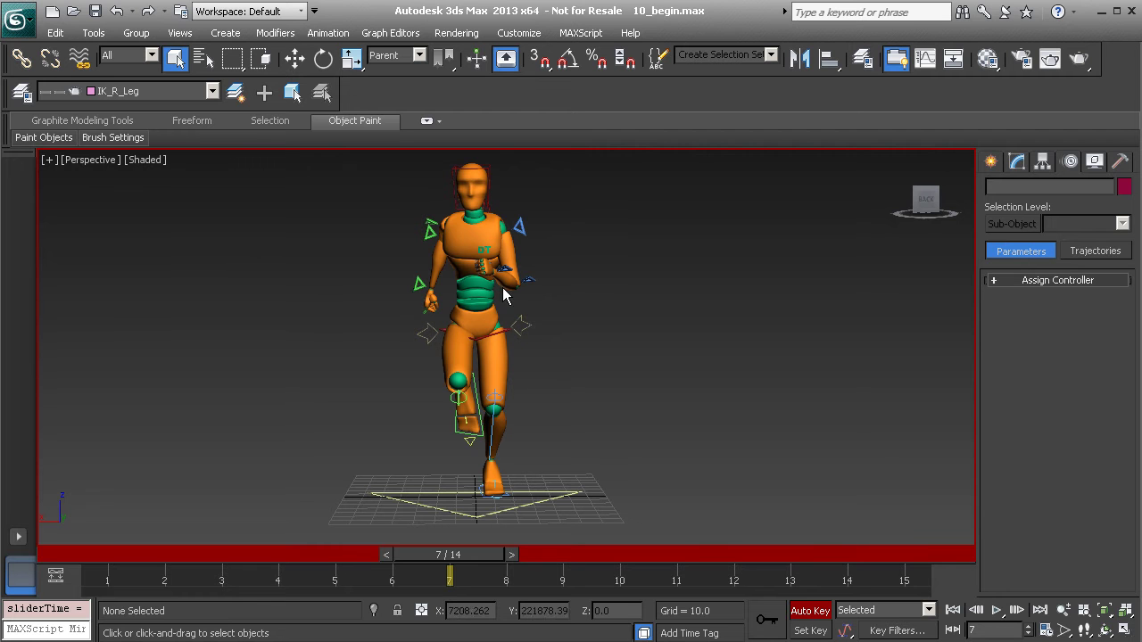
pyautogui.moveTo(473, 554); pyautogui.dragTo(187, 555)
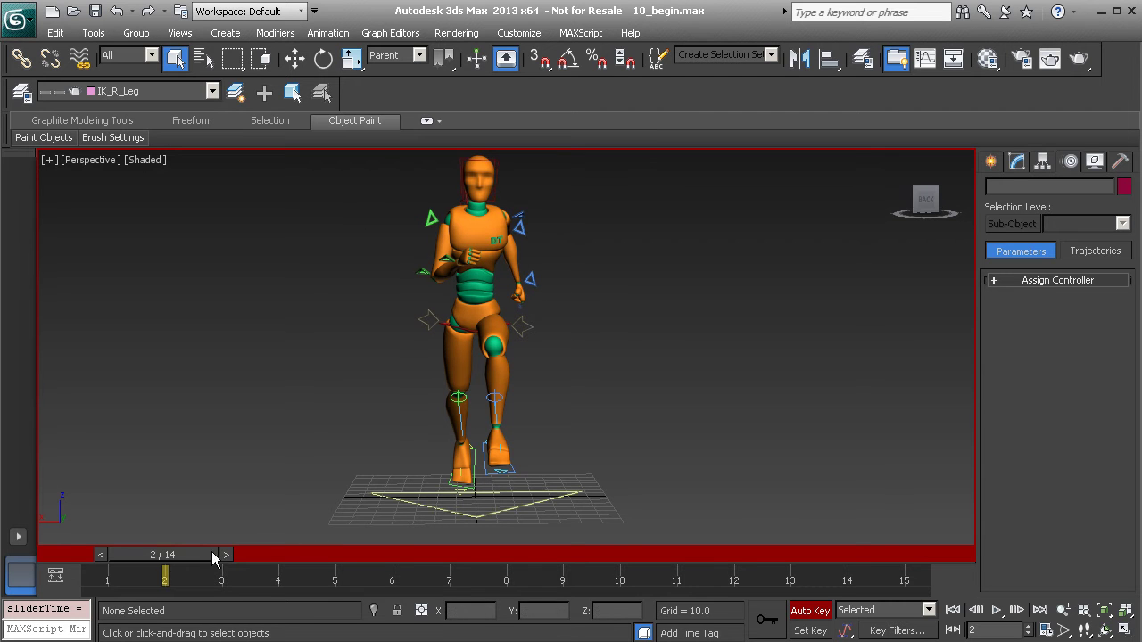
pyautogui.moveTo(174, 556); pyautogui.dragTo(223, 555)
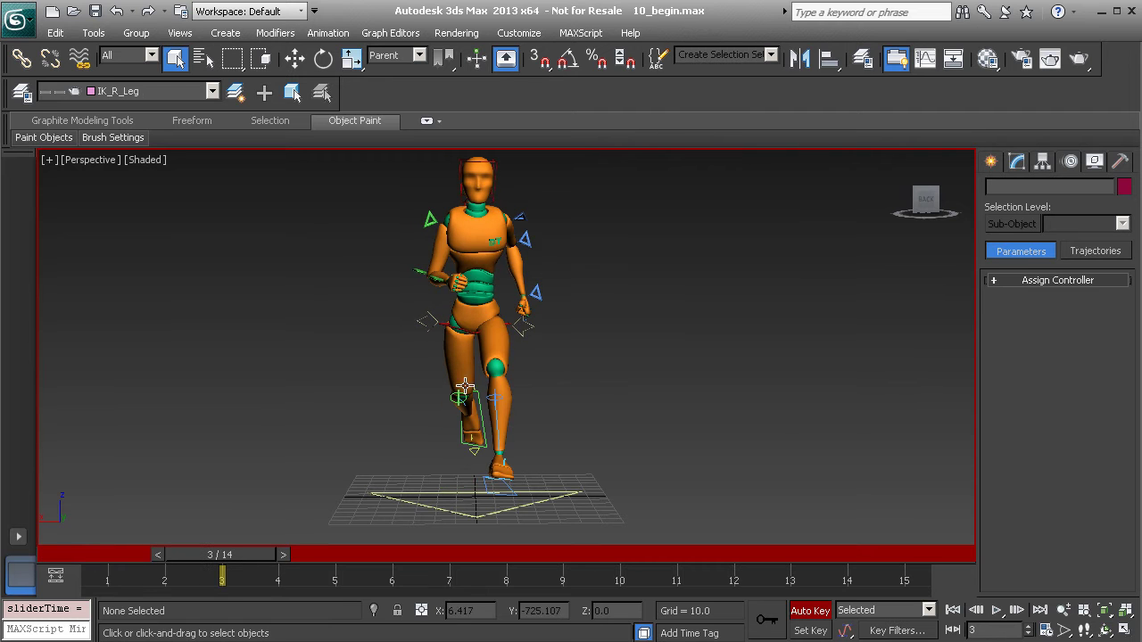
# Select CC_COG01 and, at frame 5, shift it slightly along X to -2.252, then scrub to check
pyautogui.click(441, 326)
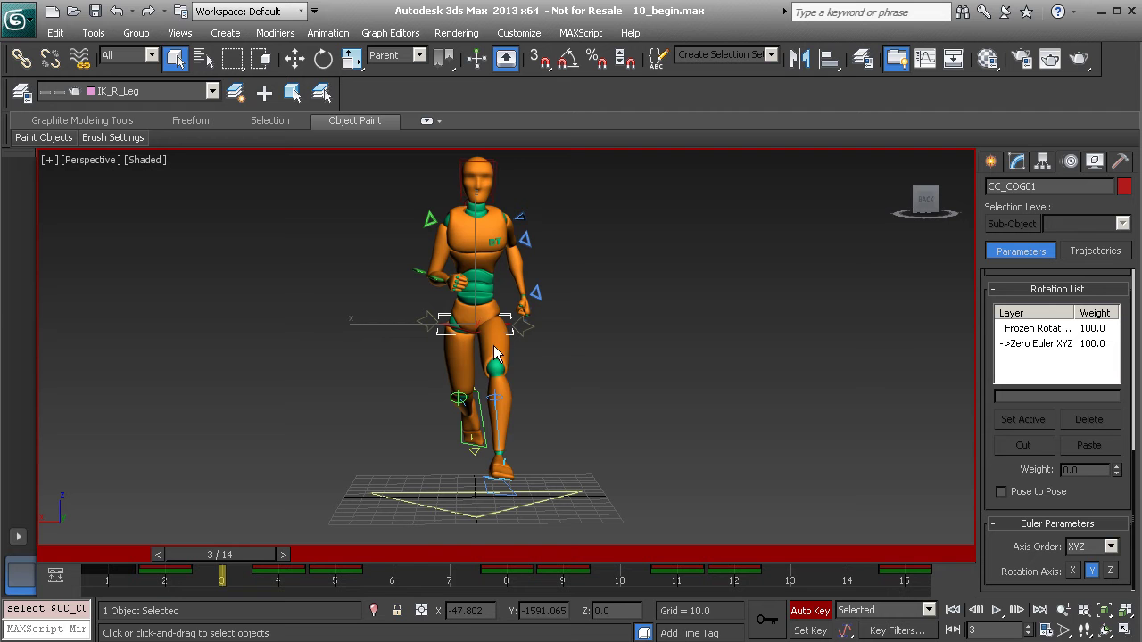
pyautogui.press('w')
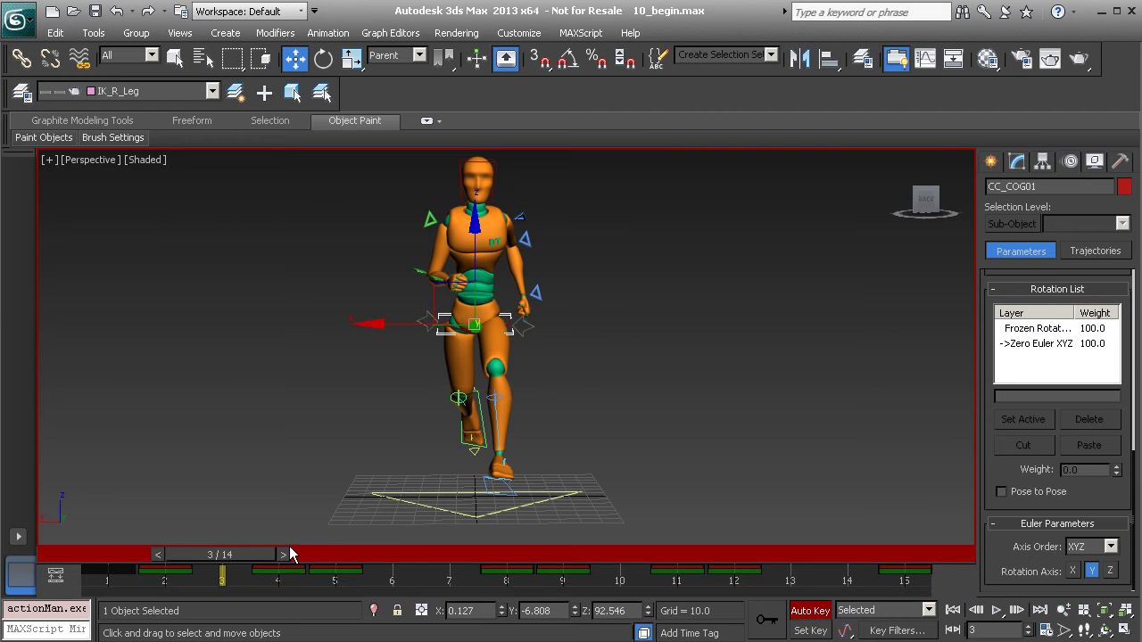
pyautogui.moveTo(285, 552); pyautogui.dragTo(362, 605)
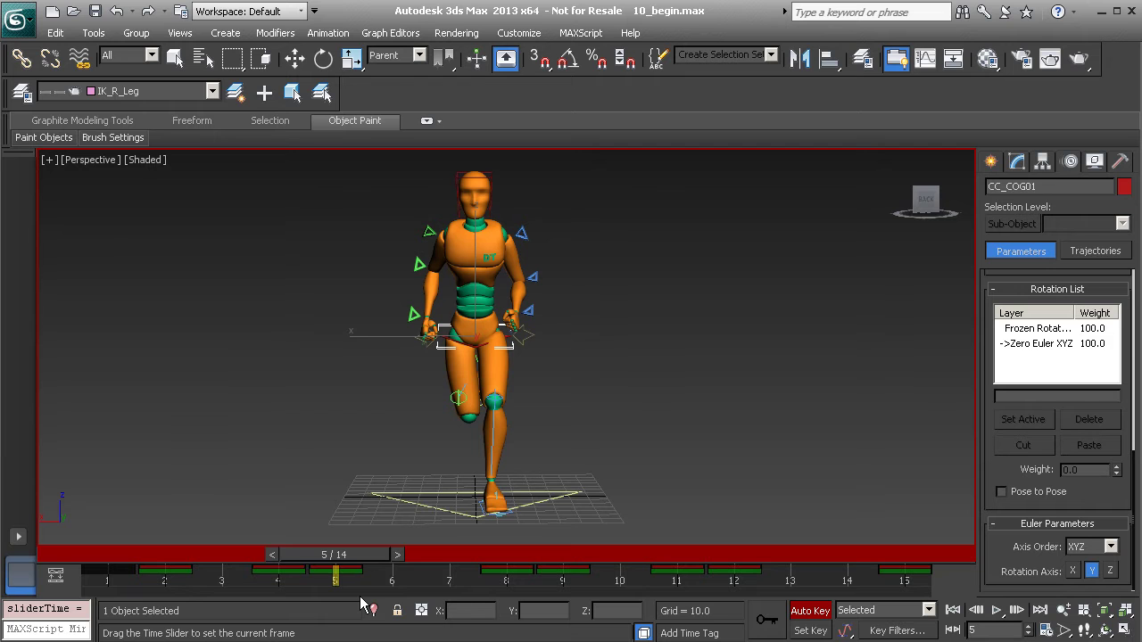
pyautogui.press('w')
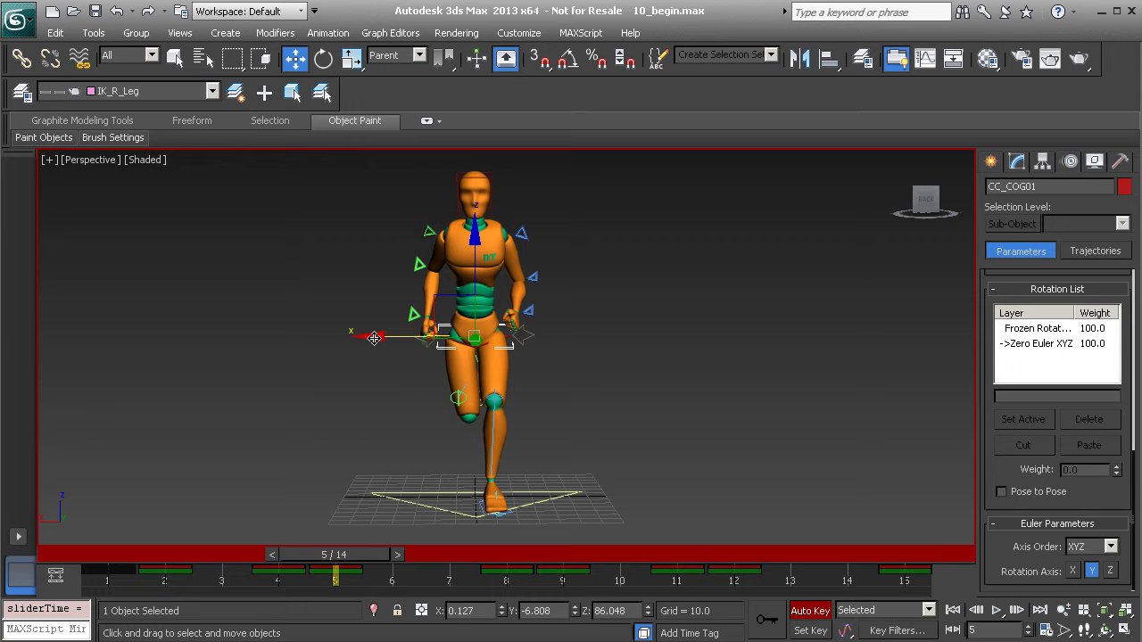
pyautogui.moveTo(374, 338); pyautogui.dragTo(377, 340)
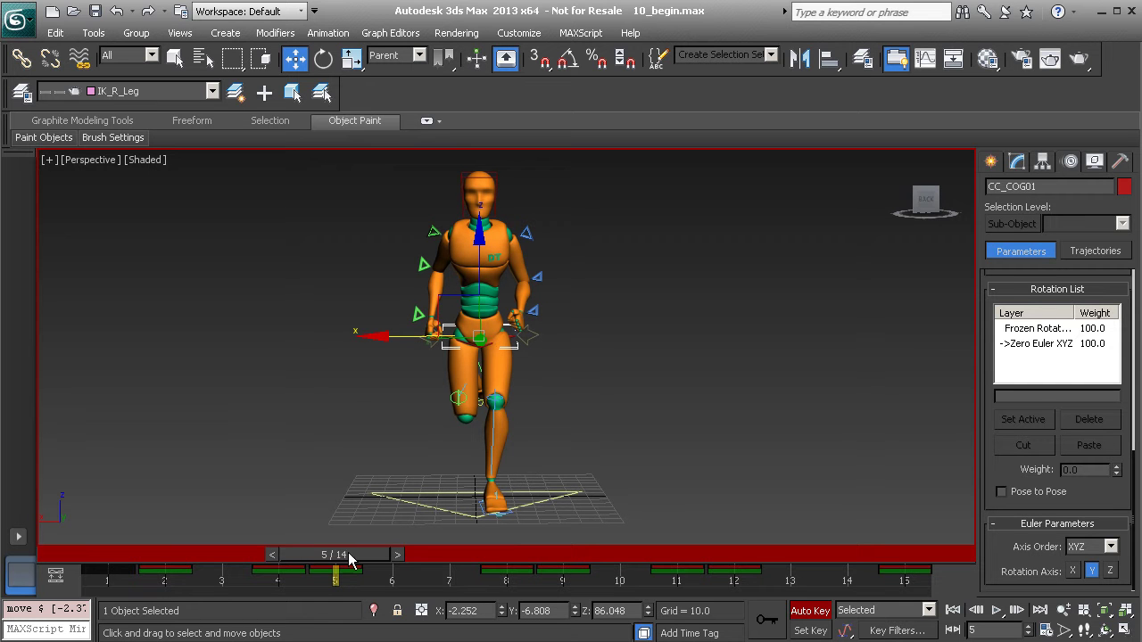
pyautogui.moveTo(347, 555)
pyautogui.mouseDown()
pyautogui.moveTo(153, 553)
pyautogui.moveTo(384, 555)
pyautogui.moveTo(348, 555)
pyautogui.mouseUp()
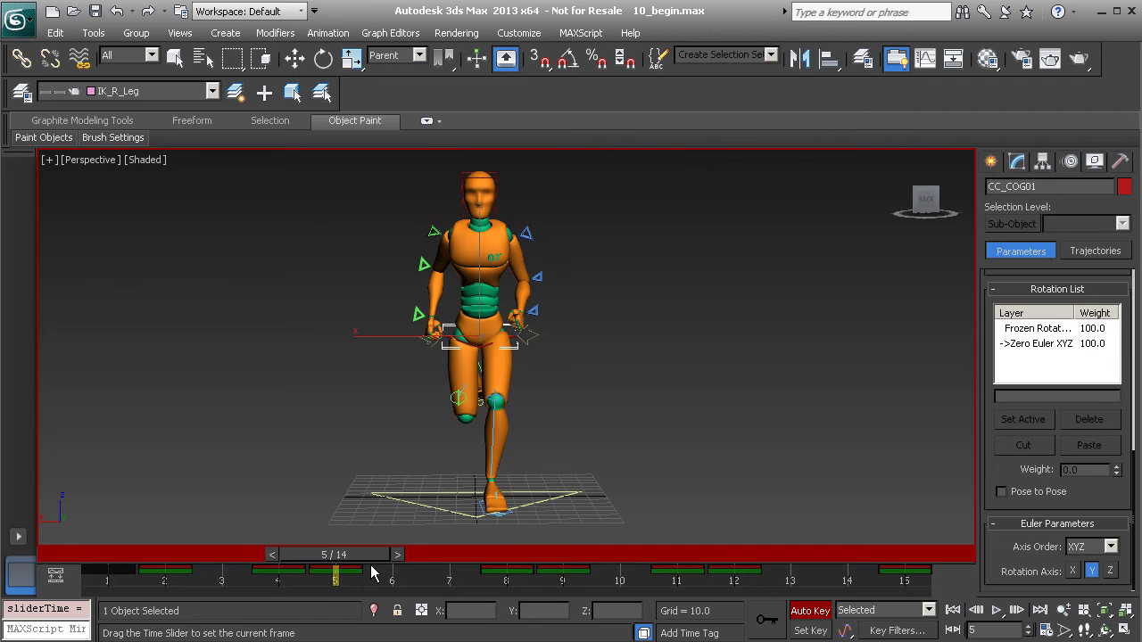
# Open the Curve Editor for CC_COG01 and show only its X Position curve
pyautogui.press('w')
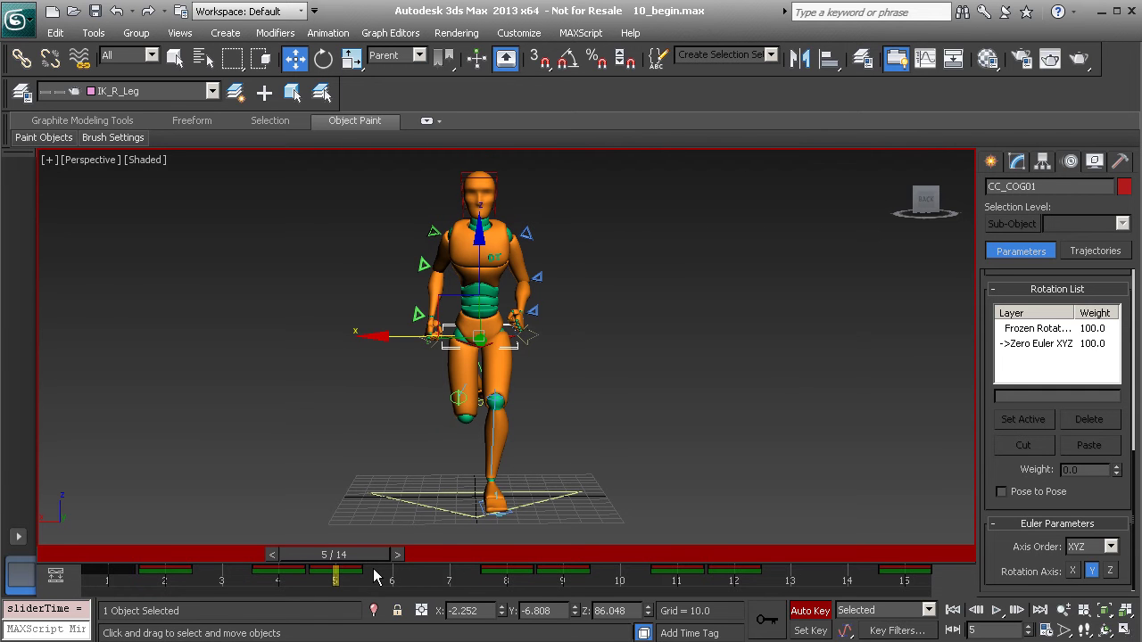
pyautogui.rightClick(643, 347)
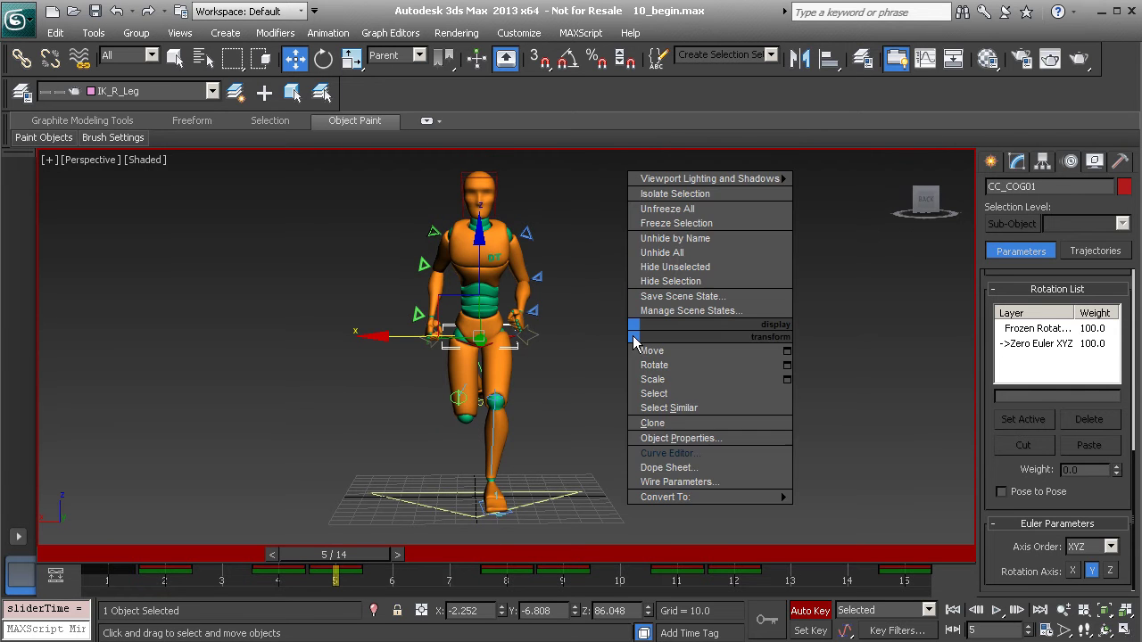
pyautogui.click(698, 455)
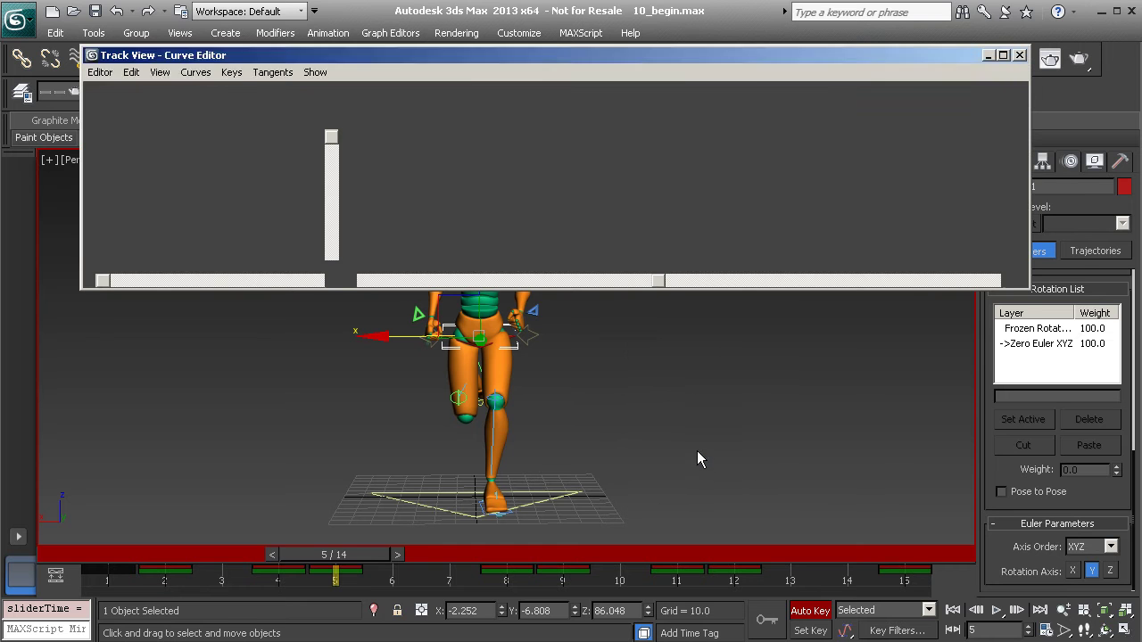
pyautogui.click(234, 224)
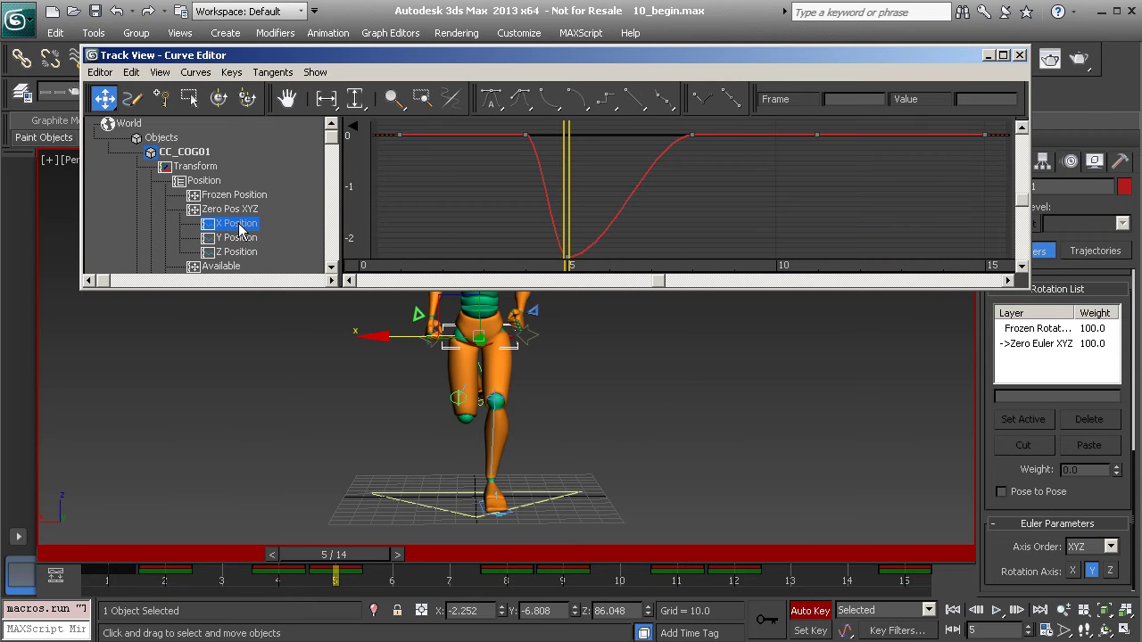
pyautogui.moveTo(499, 218); pyautogui.dragTo(617, 270)
pyautogui.scroll(-1, 714, 206)
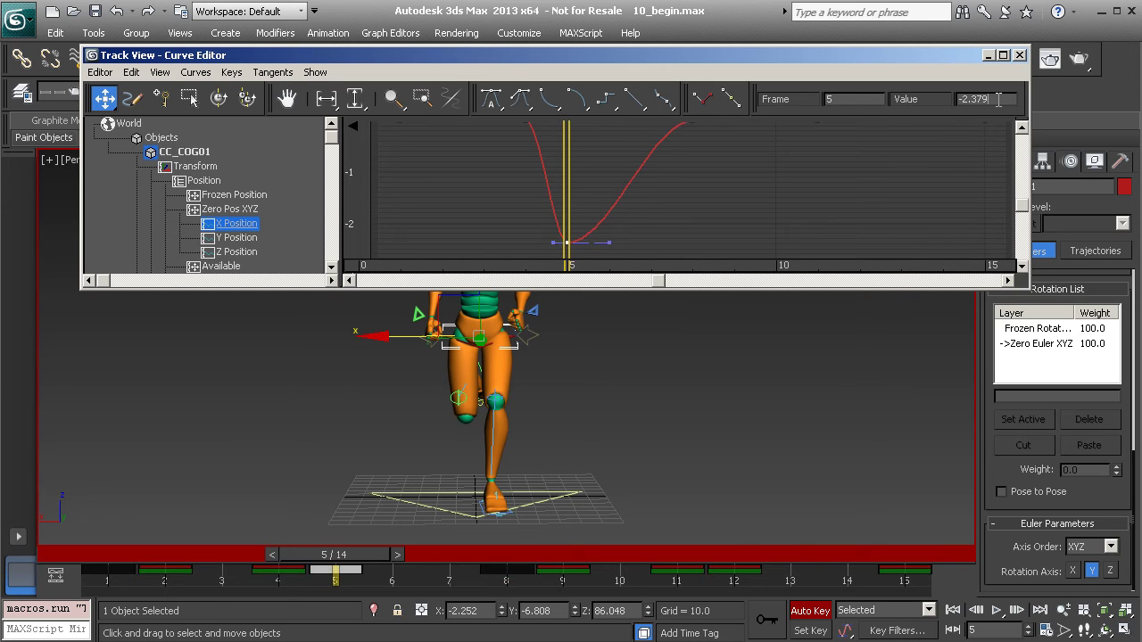
pyautogui.moveTo(999, 99); pyautogui.dragTo(968, 104)
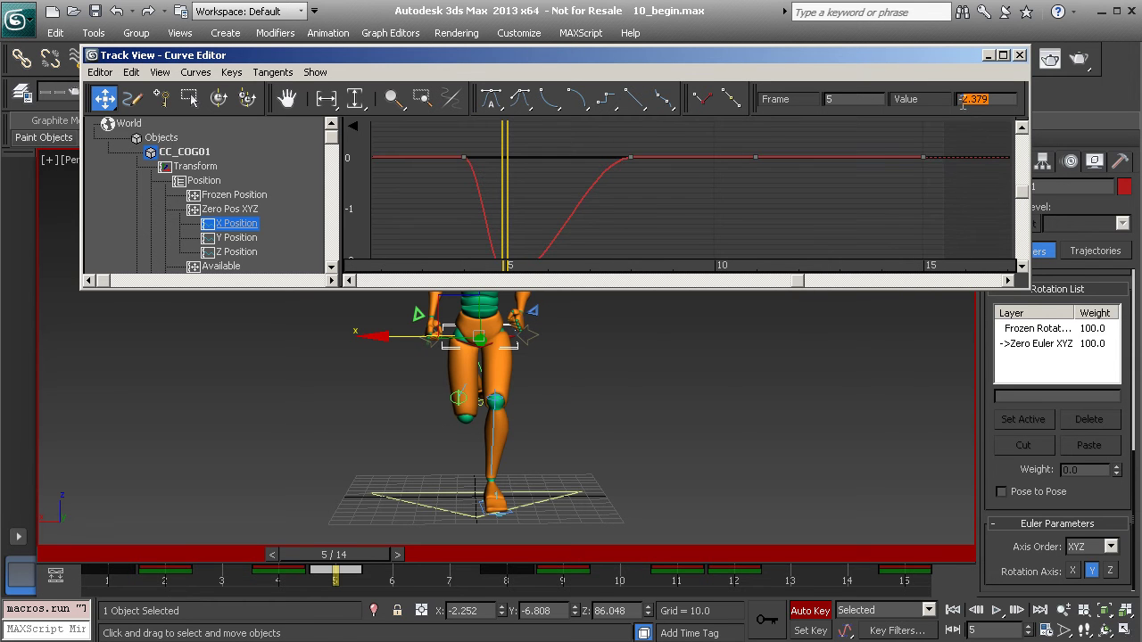
# Move the X Position key near frame 11 to frame 12 with value 2.379
pyautogui.moveTo(340, 561); pyautogui.dragTo(739, 585)
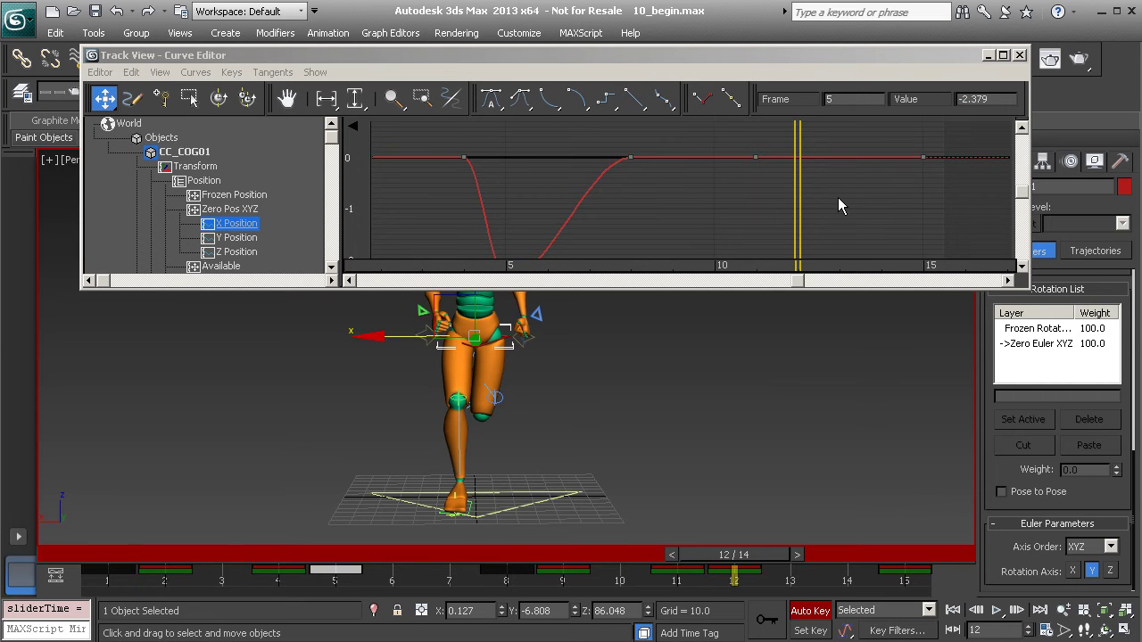
pyautogui.moveTo(837, 205); pyautogui.dragTo(721, 147)
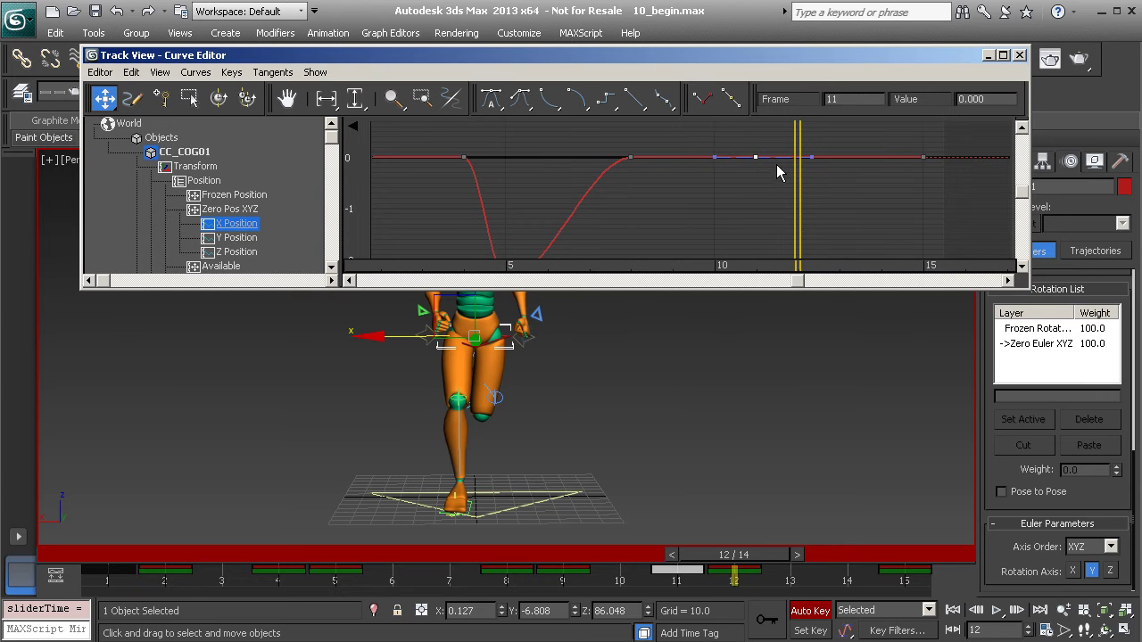
pyautogui.doubleClick(853, 99)
pyautogui.write('12')
pyautogui.press('Return')
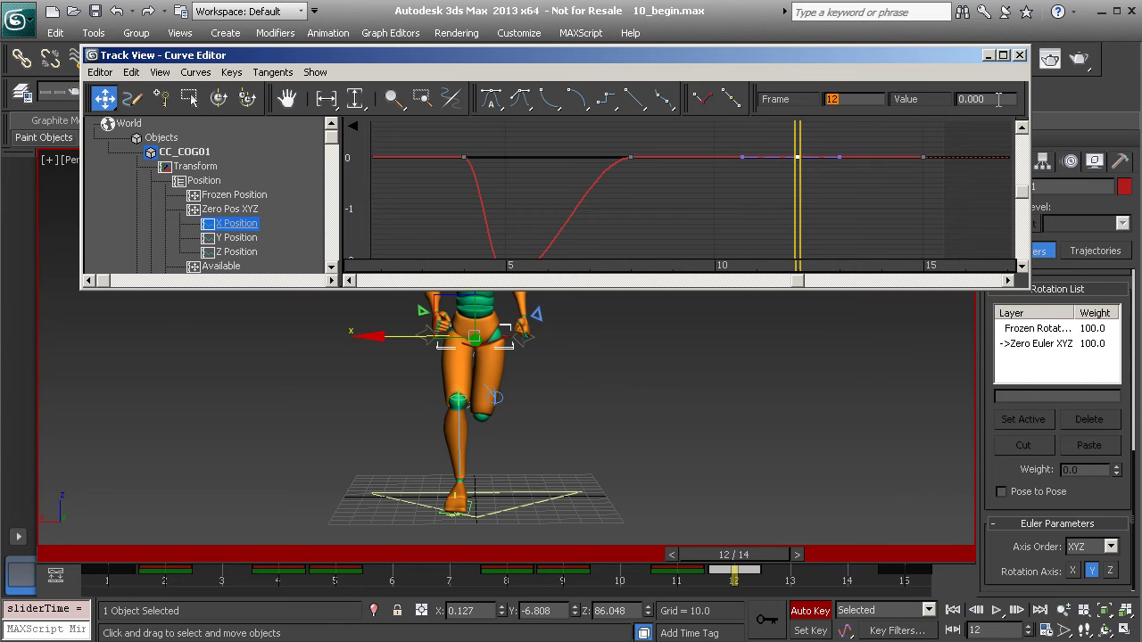
pyautogui.doubleClick(998, 99)
pyautogui.write('2.379')
pyautogui.press('Return')
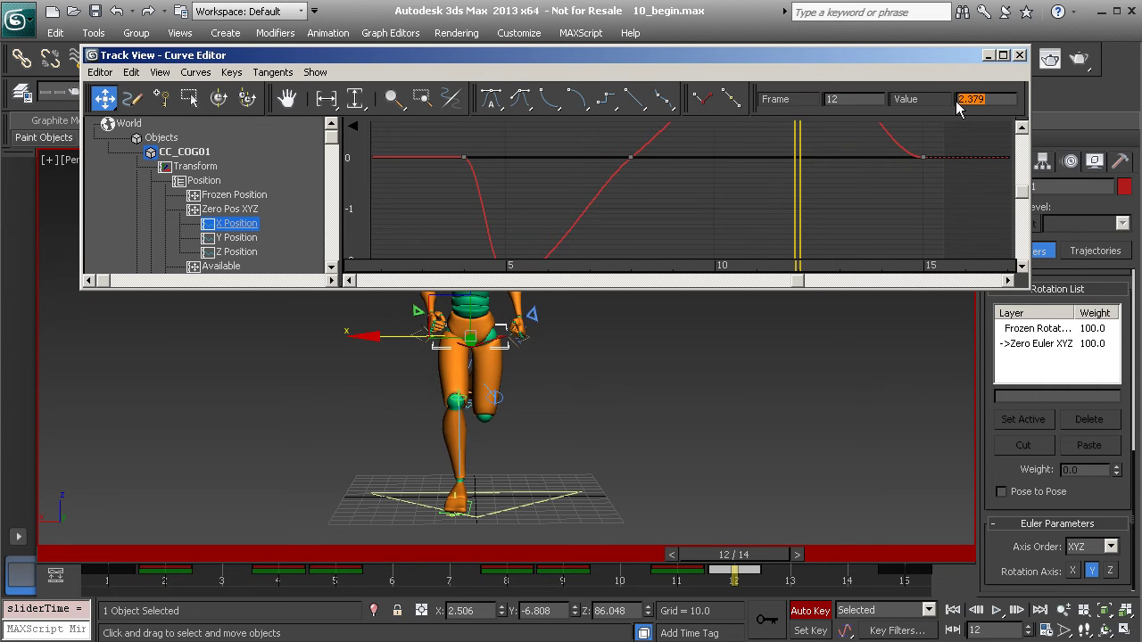
# Delete the X Position keys near frames 4 and 8
pyautogui.scroll(-5, 645, 227)
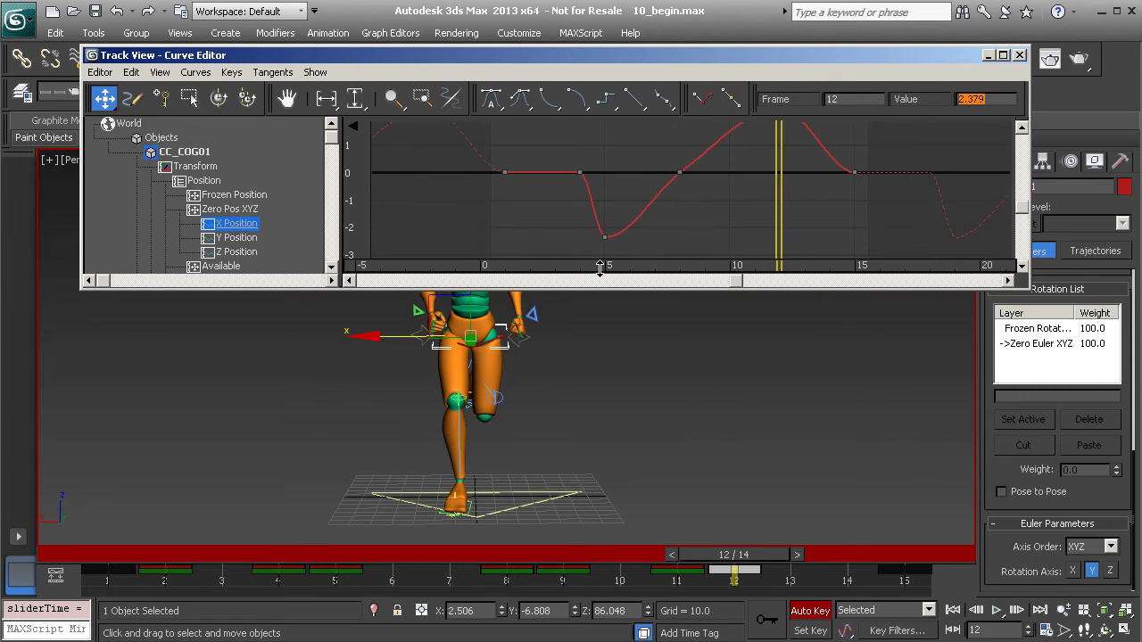
pyautogui.scroll(5, 633, 232)
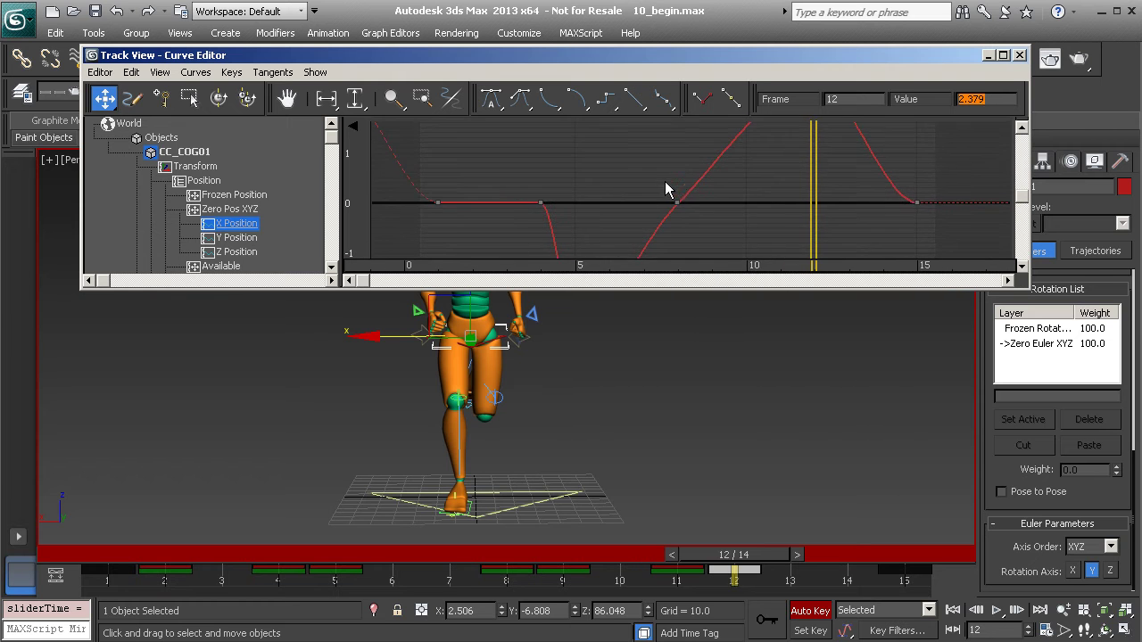
pyautogui.scroll(-4, 665, 181)
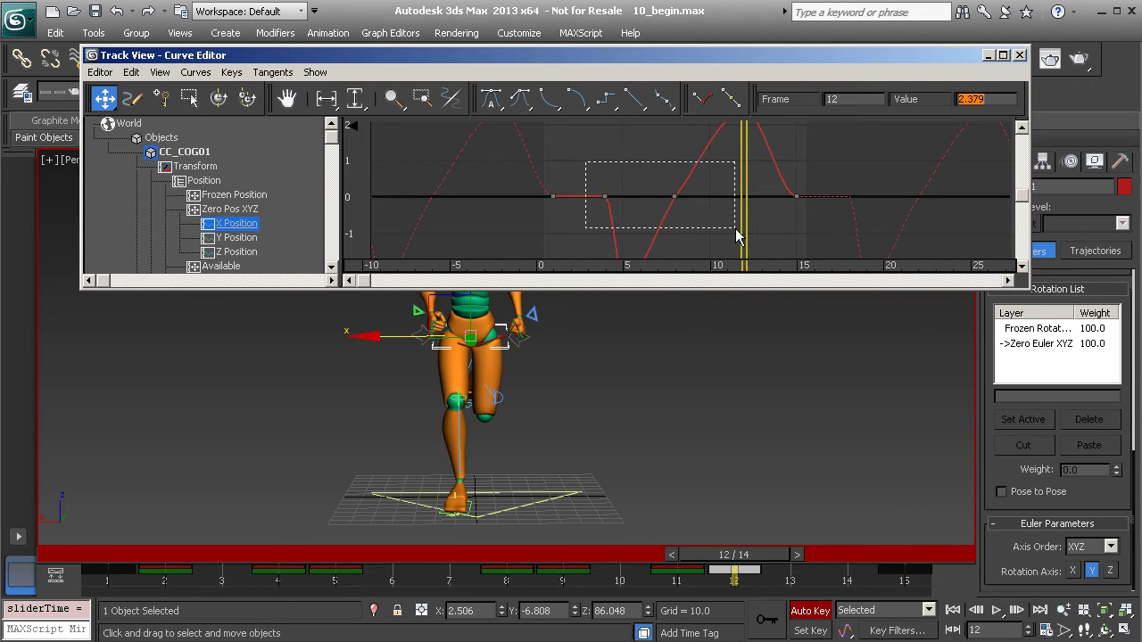
pyautogui.moveTo(735, 228); pyautogui.dragTo(735, 229)
pyautogui.click(709, 195)
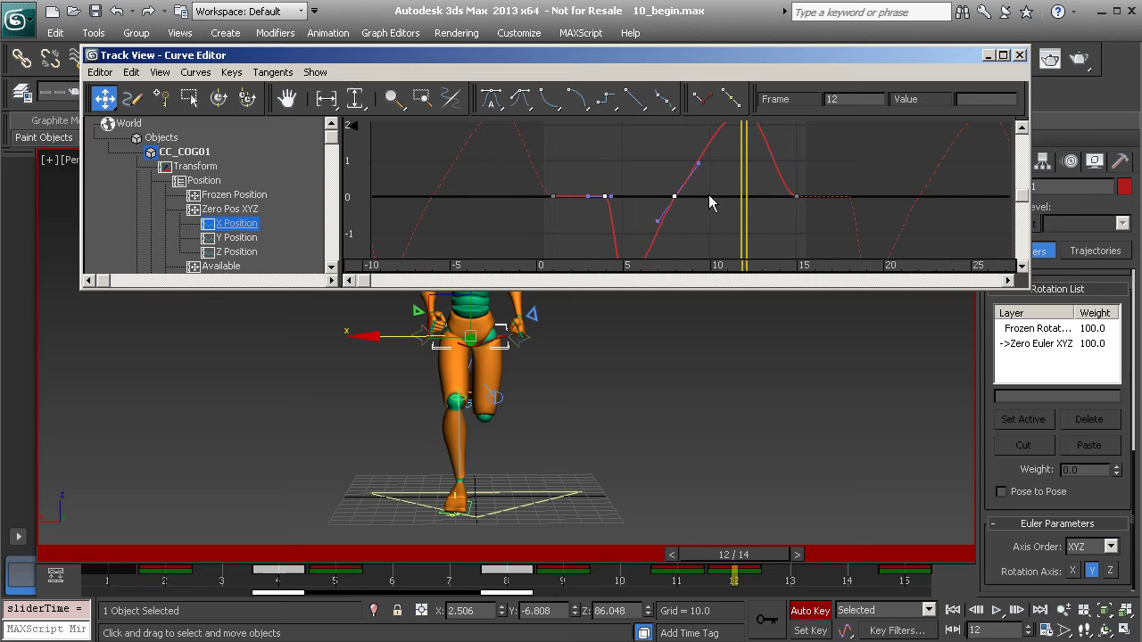
pyautogui.moveTo(708, 195); pyautogui.dragTo(751, 178, button='middle')
pyautogui.moveTo(618, 153); pyautogui.dragTo(742, 219)
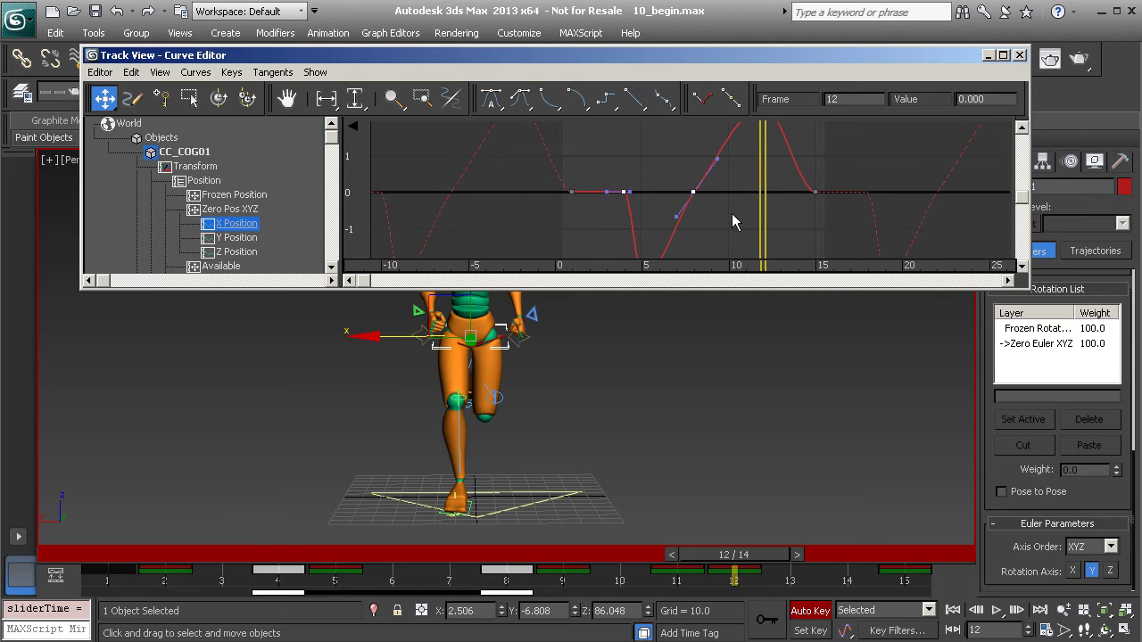
pyautogui.press('Delete')
# Set the X Position start and end keys' tangents to Smooth, then Spline, and deselect them
pyautogui.click(571, 192)
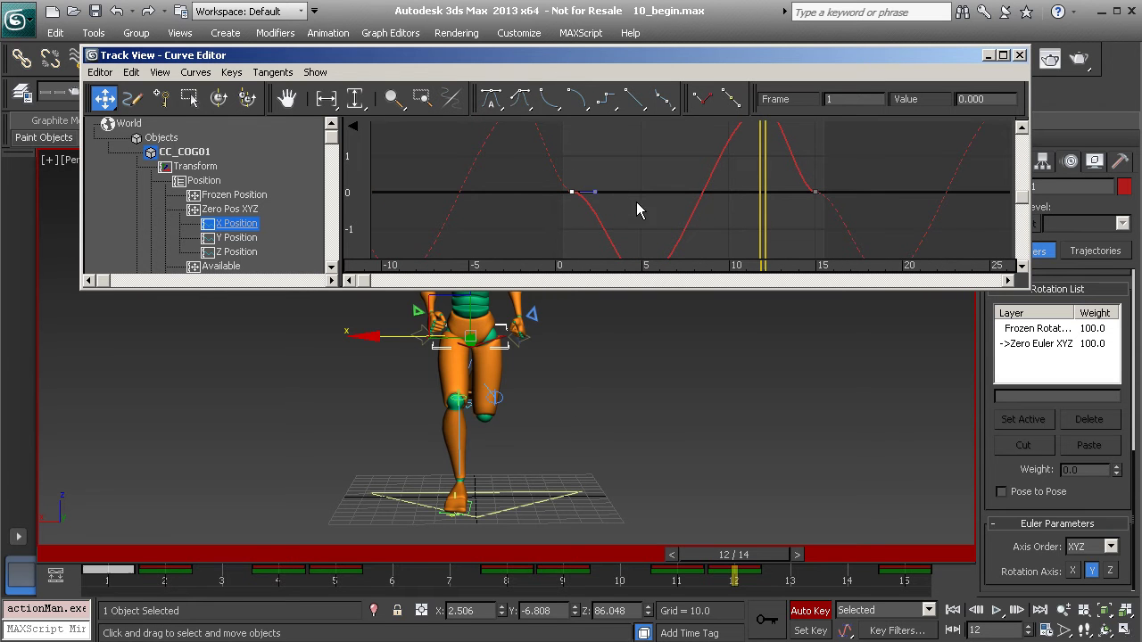
pyautogui.keyDown('ctrl'); pyautogui.keyDown('alt'); pyautogui.moveTo(754, 194); pyautogui.dragTo(652, 235, button='middle'); pyautogui.keyUp('alt'); pyautogui.keyUp('ctrl')
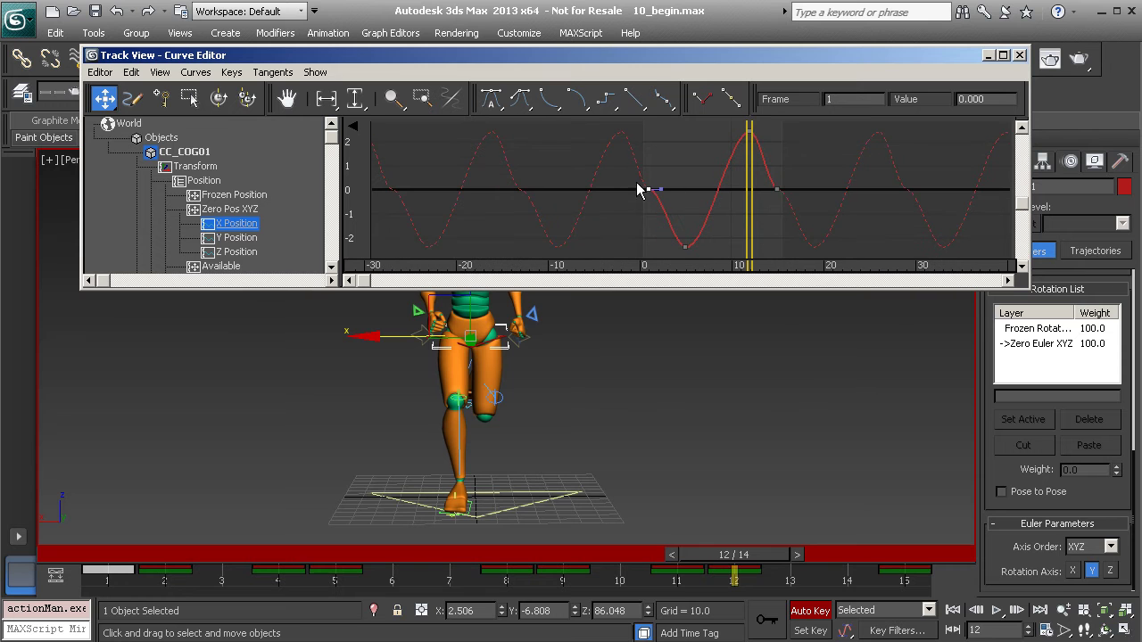
pyautogui.moveTo(609, 165); pyautogui.dragTo(791, 205)
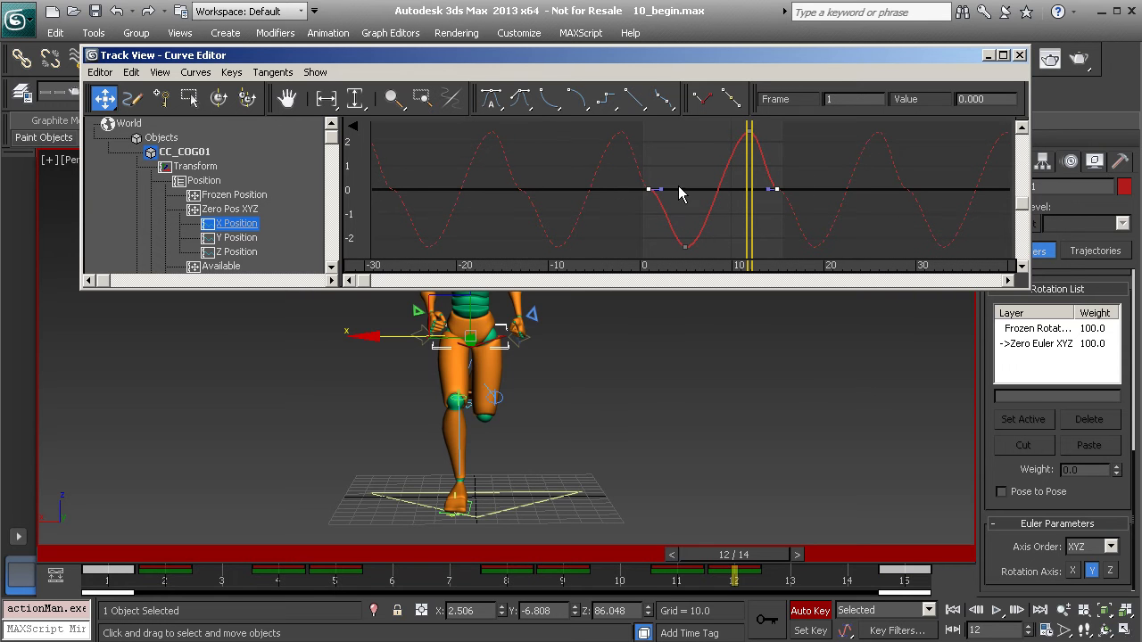
pyautogui.moveTo(629, 178); pyautogui.dragTo(801, 211)
pyautogui.click(662, 98)
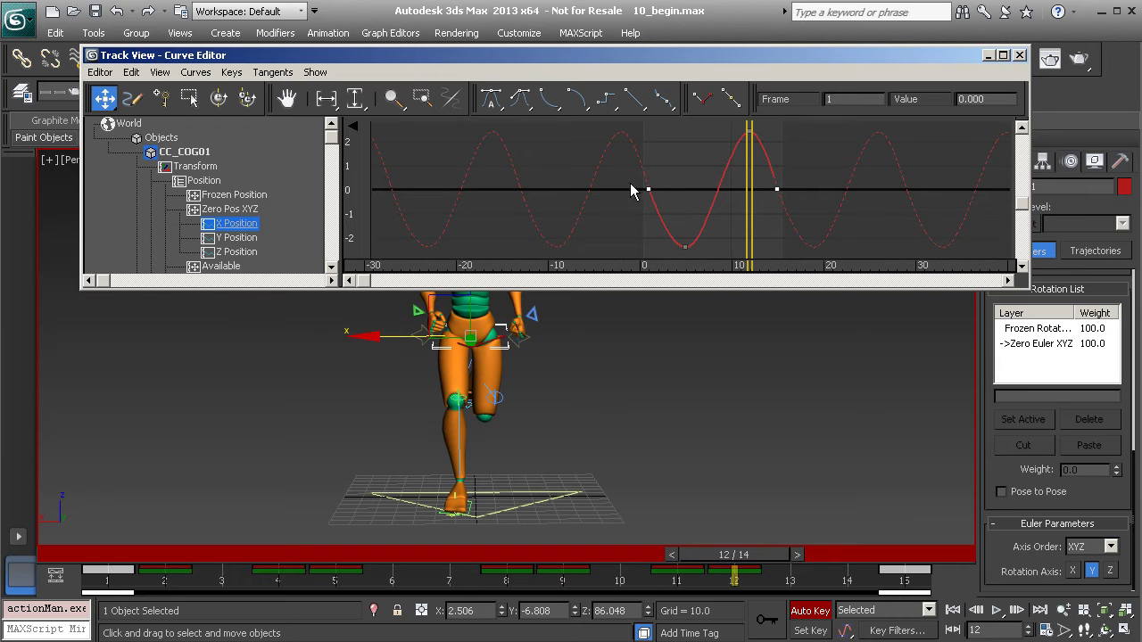
pyautogui.click(523, 100)
pyautogui.click(660, 157)
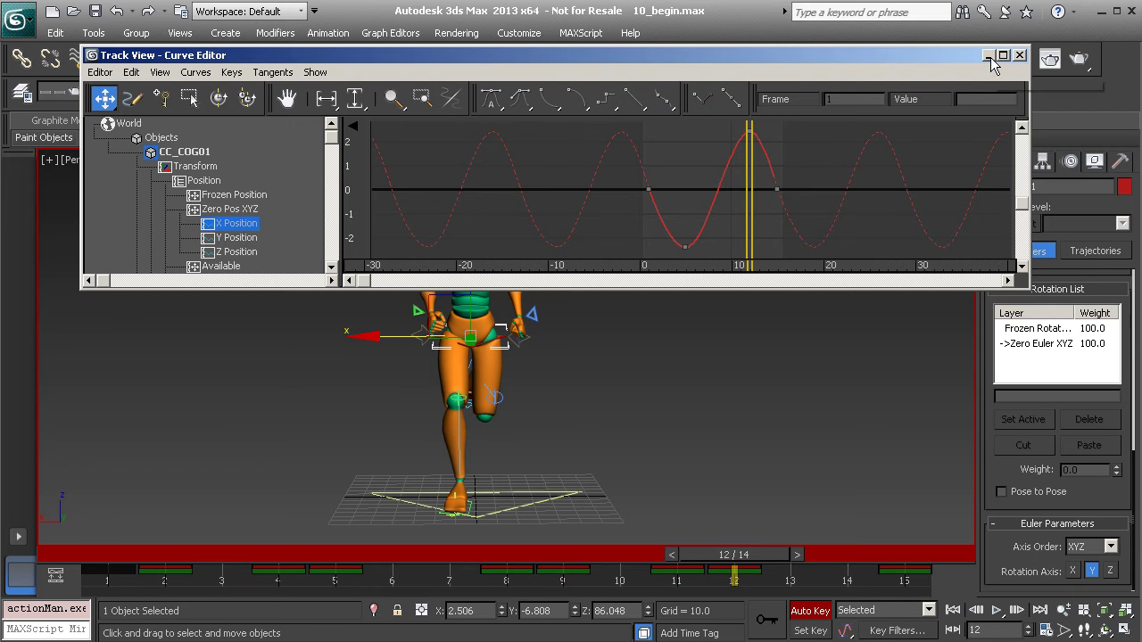
# Close the Curve Editor and play the run animation, then stop it
pyautogui.click(1020, 55)
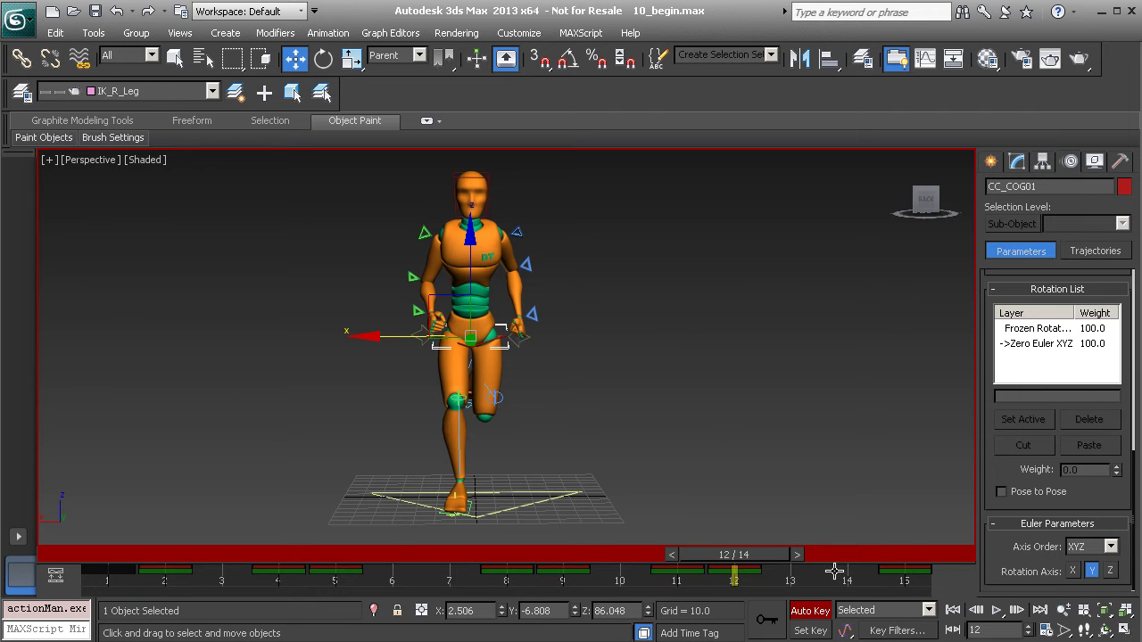
pyautogui.click(997, 610)
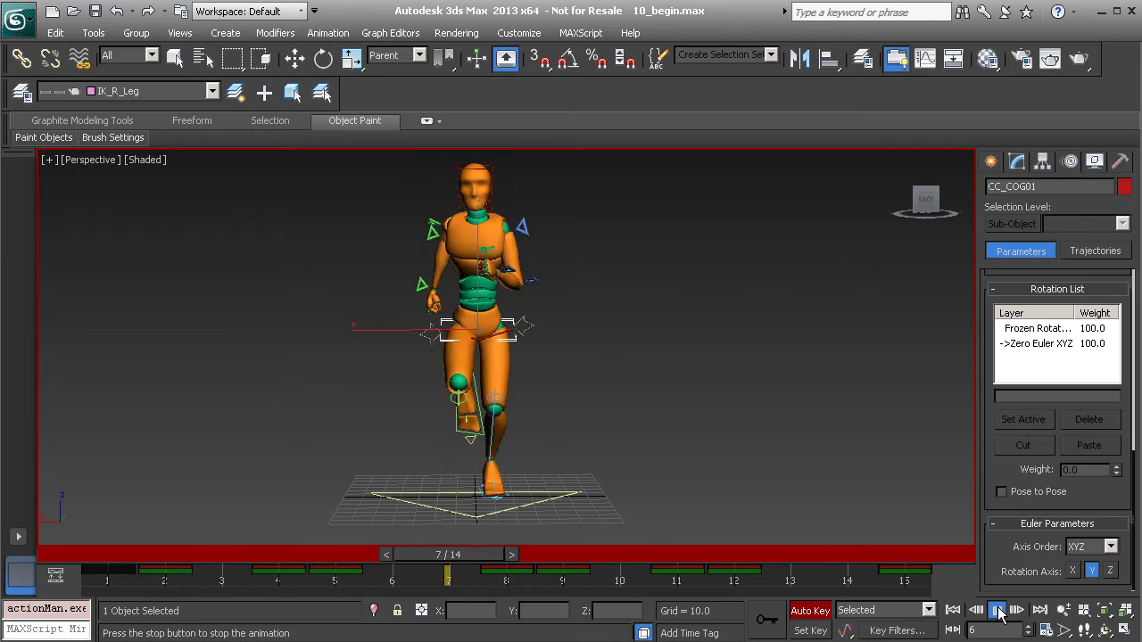
pyautogui.click(996, 610)
# Return to frame 1 and switch to rotating CC_COG01 in Gimbal mode
pyautogui.press('w')
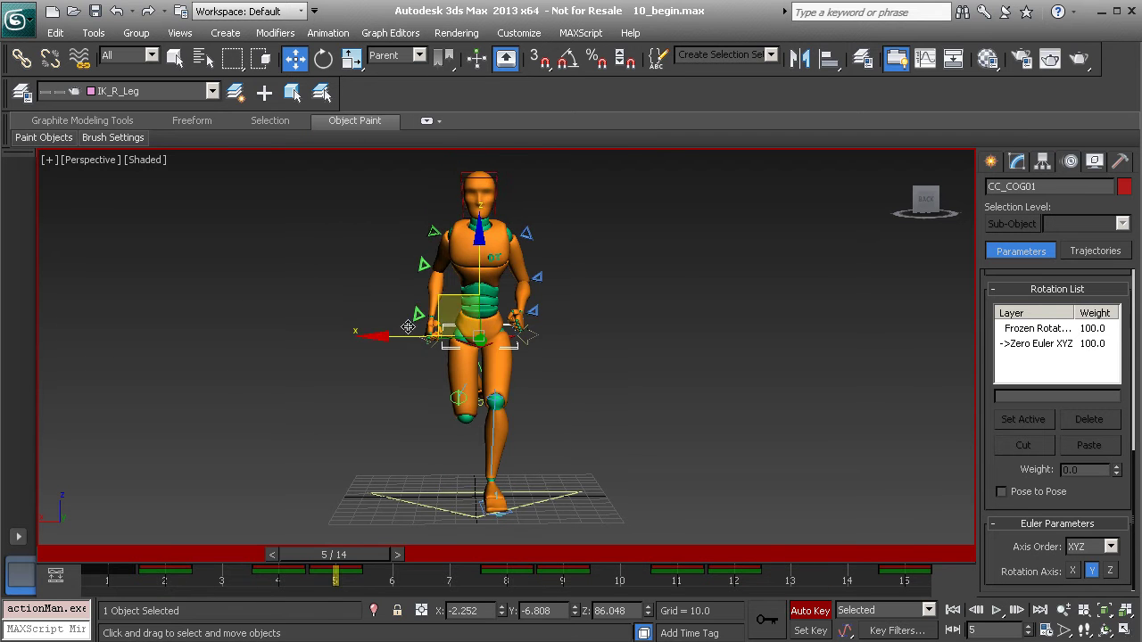
pyautogui.moveTo(390, 554); pyautogui.dragTo(51, 546)
pyautogui.press('w')
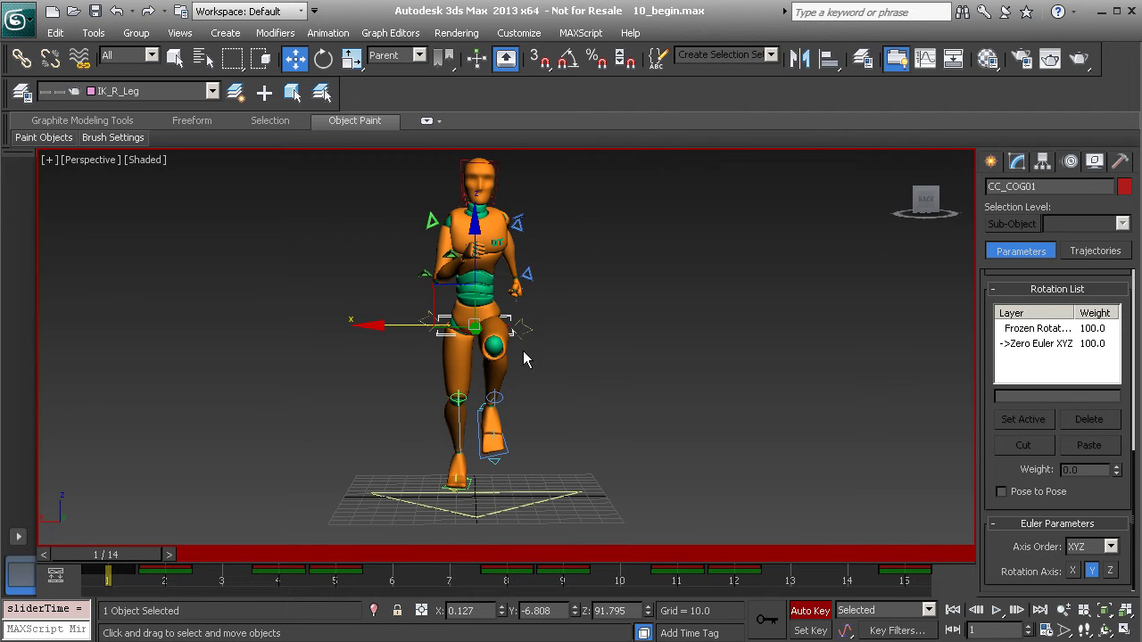
pyautogui.moveTo(522, 351); pyautogui.dragTo(527, 338, button='middle')
pyautogui.press('e')
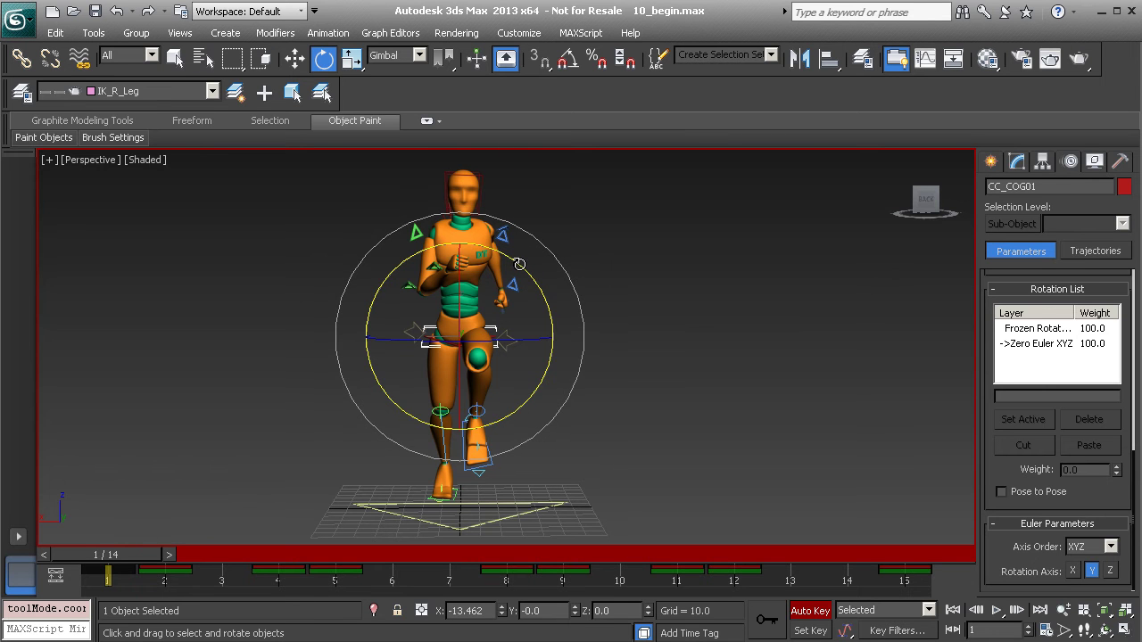
# At frame 1, tilt CC_COG01 on Y to -1.615 and copy that value
pyautogui.moveTo(519, 264); pyautogui.dragTo(520, 267)
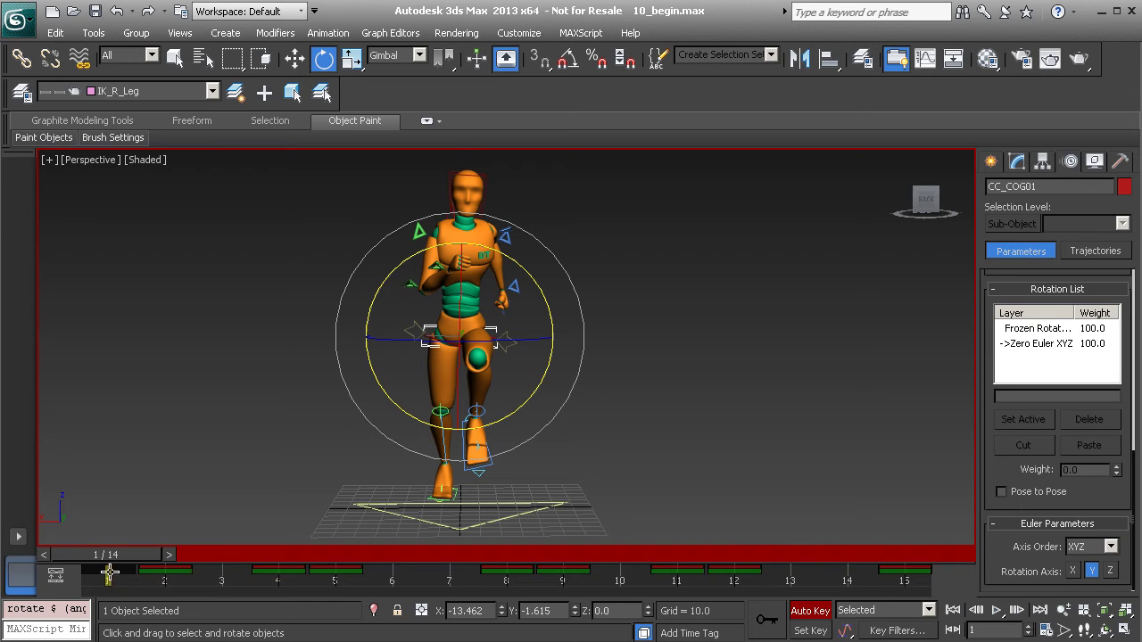
pyautogui.moveTo(86, 571); pyautogui.dragTo(908, 600)
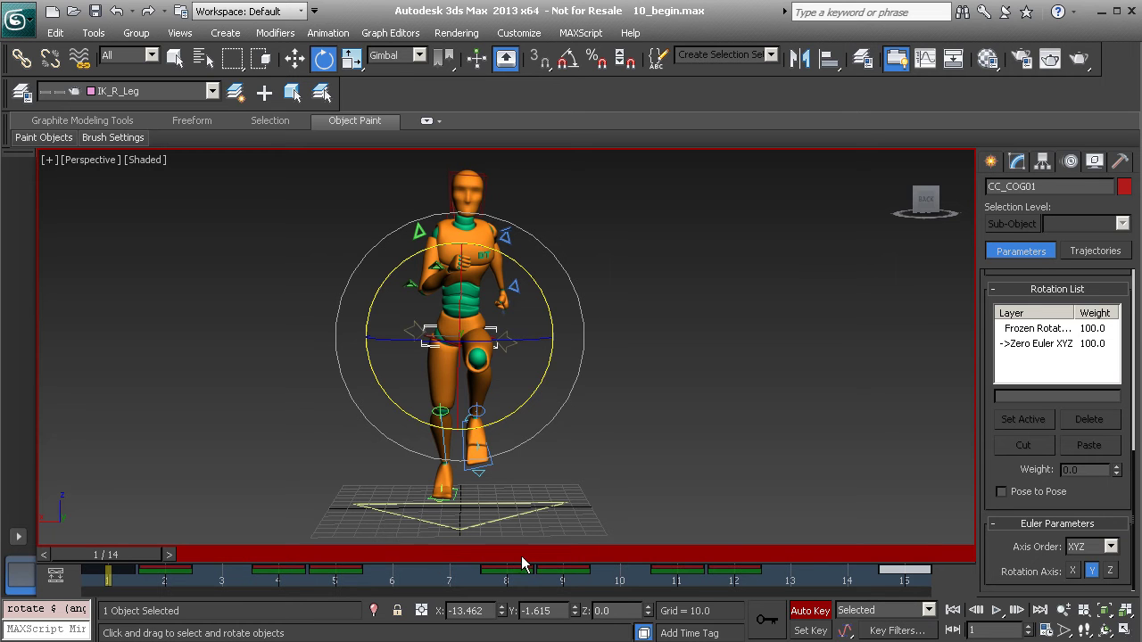
pyautogui.moveTo(562, 611); pyautogui.dragTo(529, 625)
pyautogui.hotkey('ctrl', 'c')
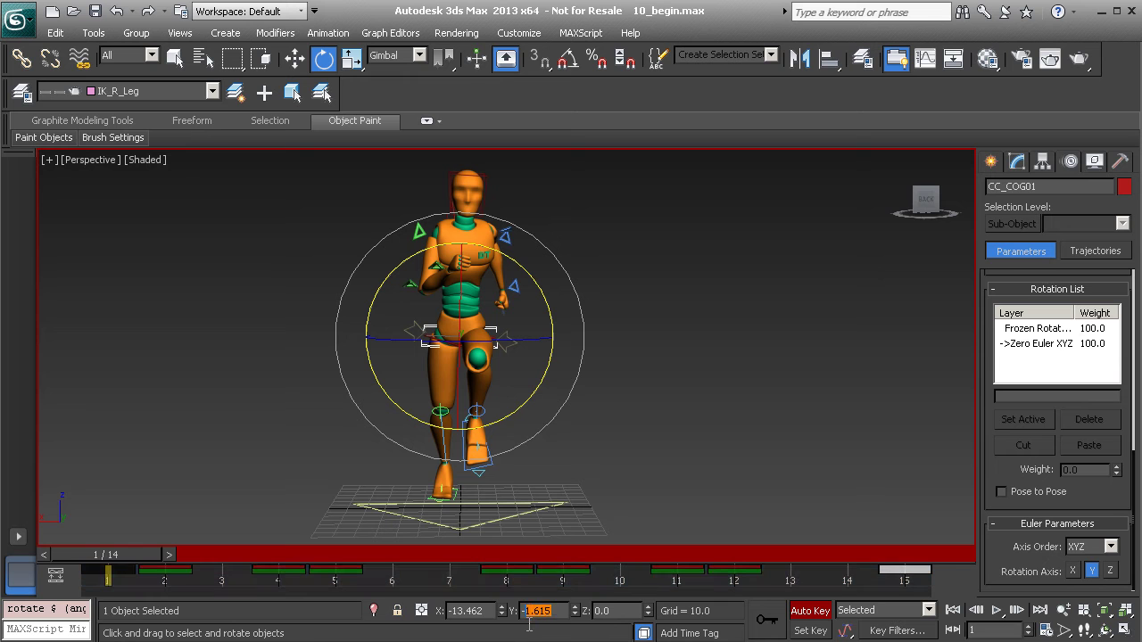
# At frame 8, enter the opposite Y tilt of 1.615 in the transform type-in
pyautogui.moveTo(116, 555); pyautogui.dragTo(516, 555)
pyautogui.doubleClick(554, 613)
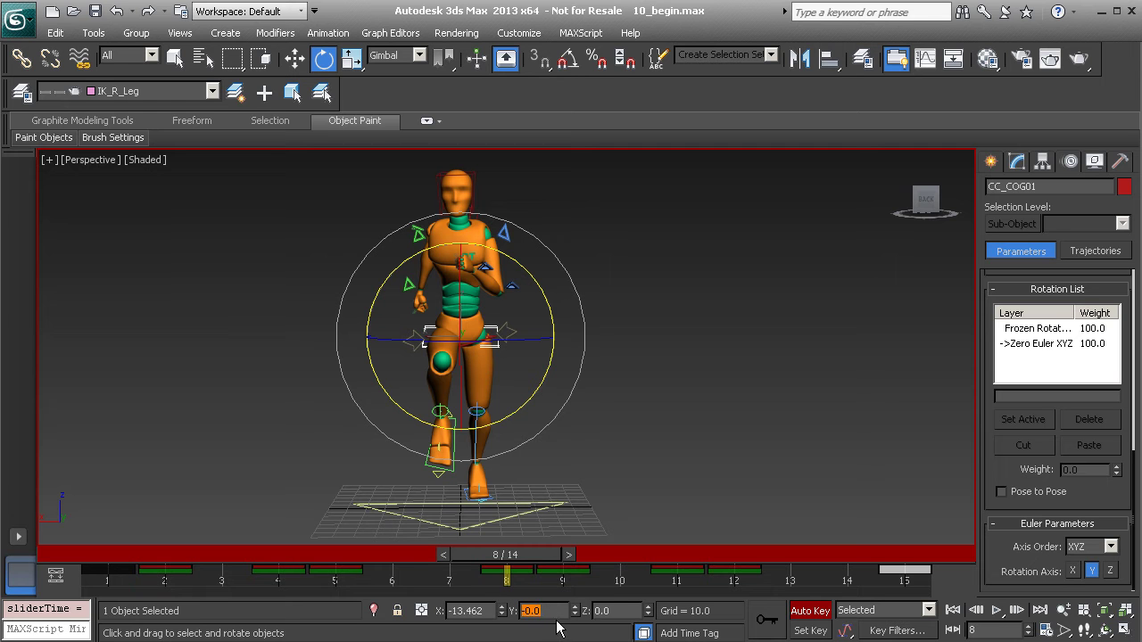
pyautogui.hotkey('ctrl', 'v')
pyautogui.press('Return')
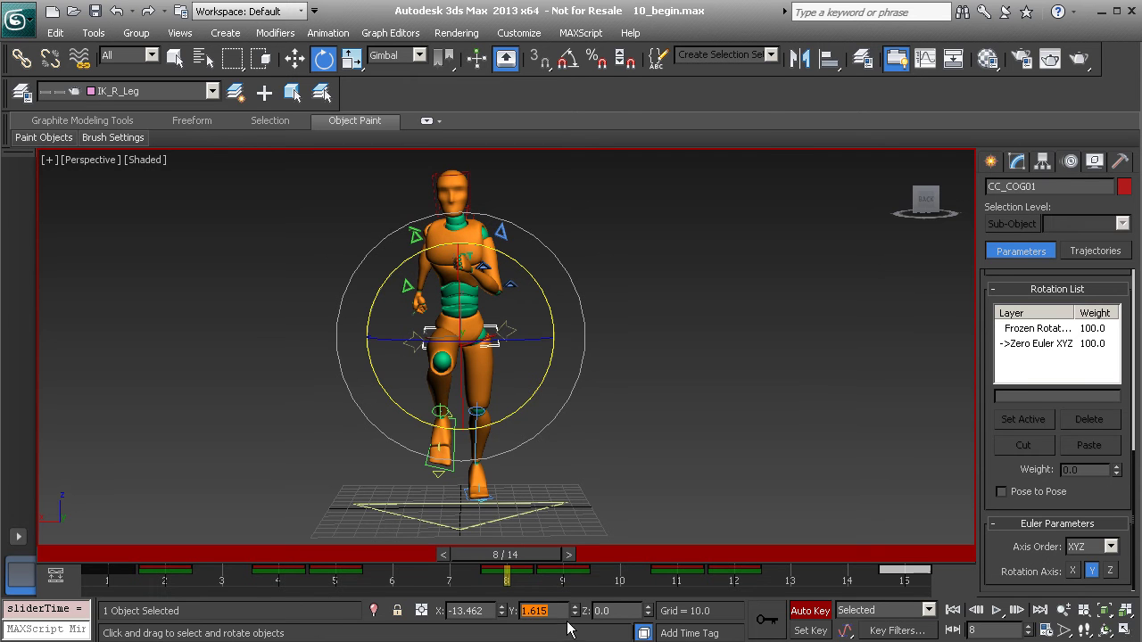
# Reopen the Curve Editor on CC_COG01 and frame the X Position curve's peak
pyautogui.rightClick(613, 273)
pyautogui.click(684, 391)
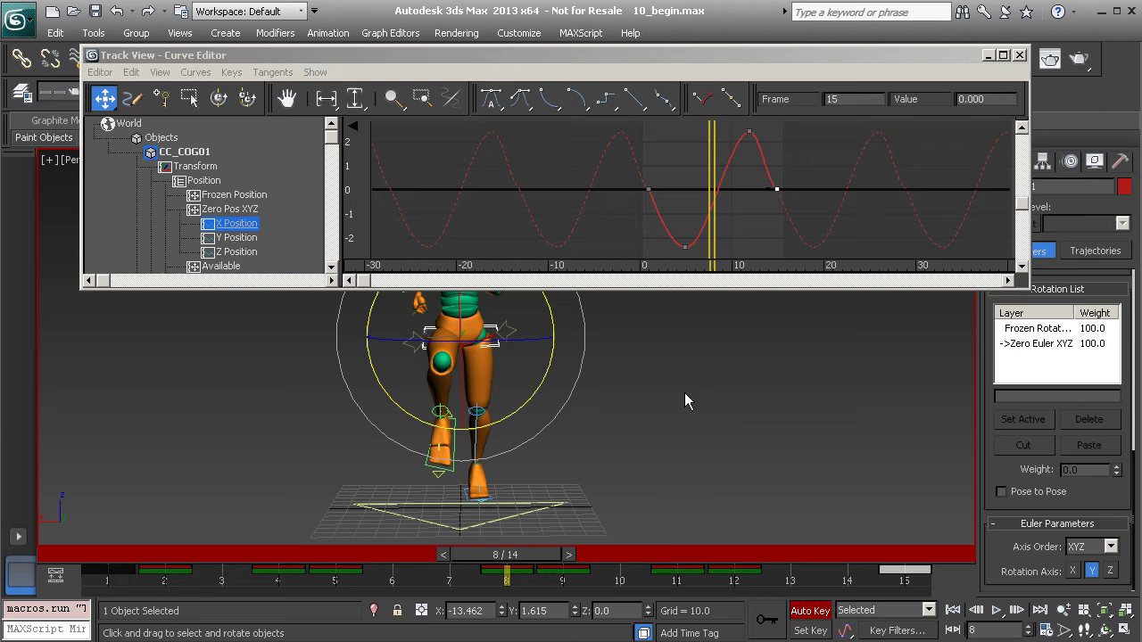
pyautogui.moveTo(637, 209); pyautogui.dragTo(509, 197, button='middle')
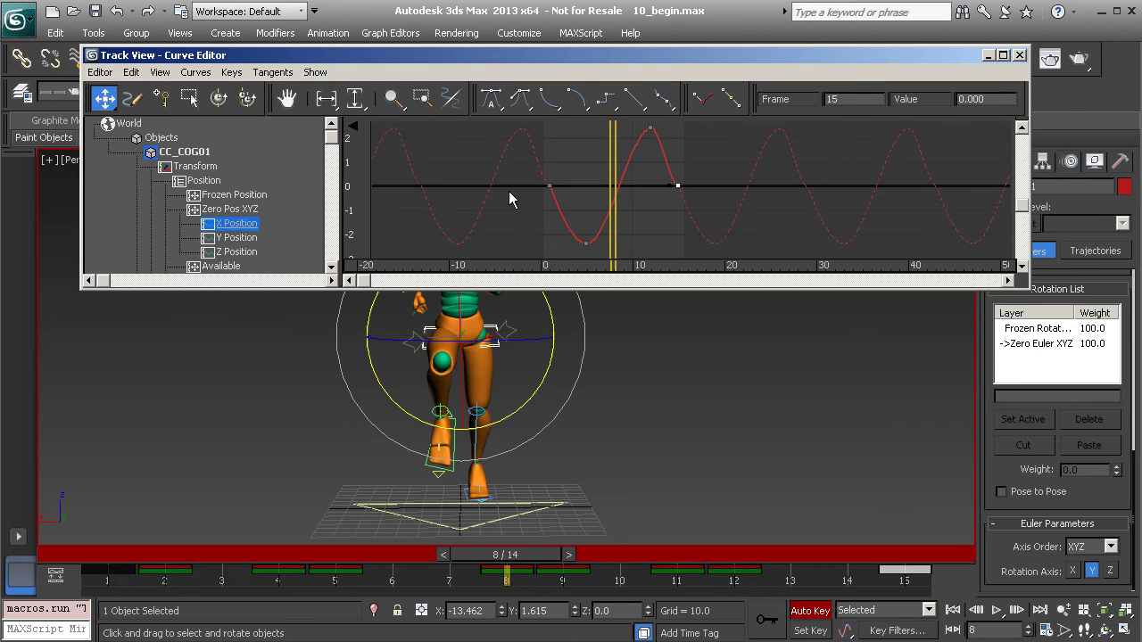
pyautogui.scroll(3, 555, 201)
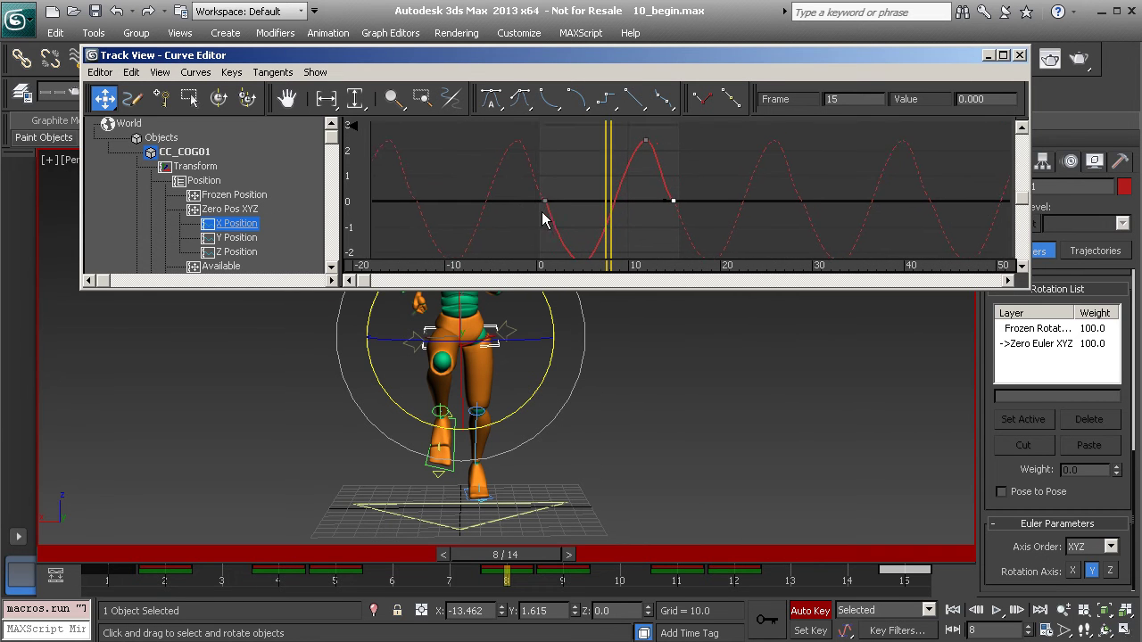
pyautogui.scroll(-2, 584, 134)
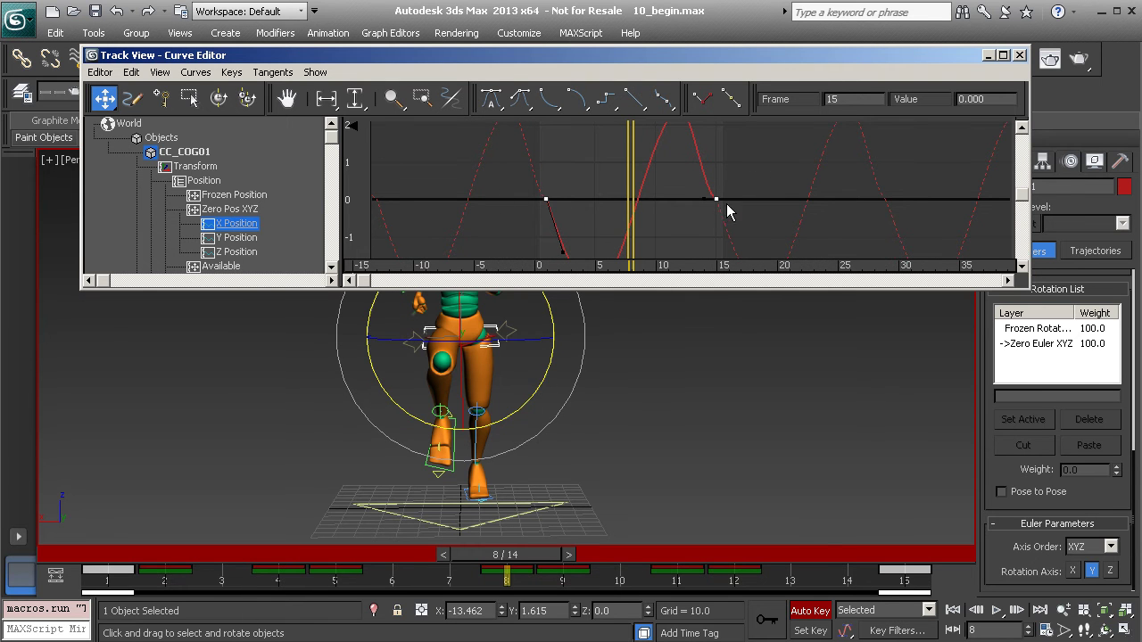
pyautogui.moveTo(692, 198); pyautogui.dragTo(665, 230, button='middle')
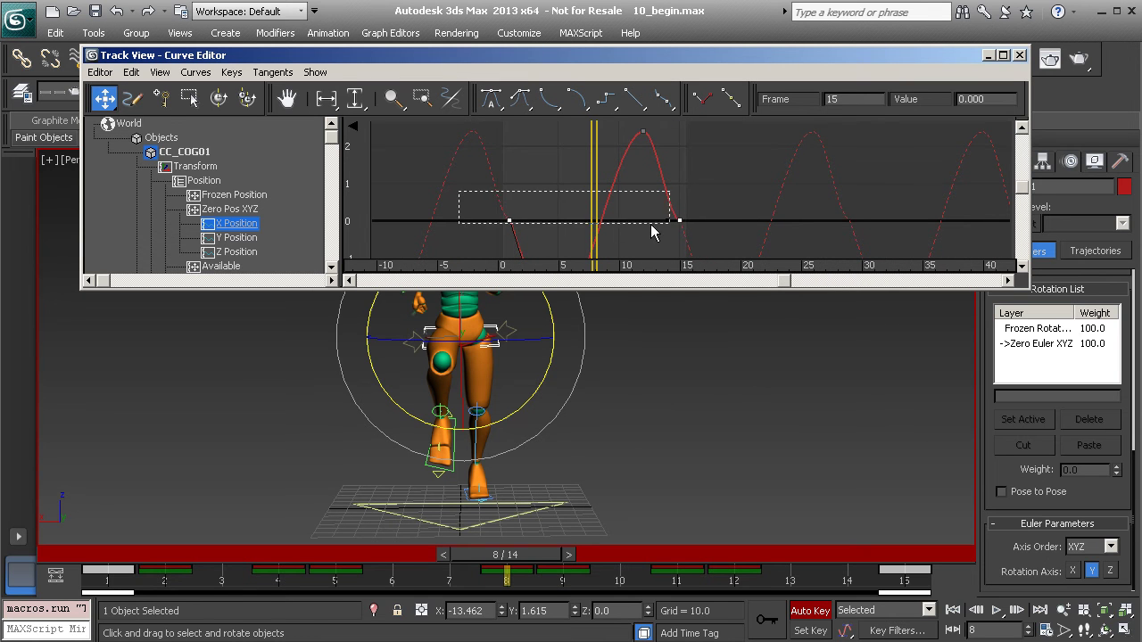
# Give the X Position keys at frames 0 and 15 Smooth then Spline tangents, and display Y Position
pyautogui.moveTo(651, 232); pyautogui.dragTo(711, 243)
pyautogui.moveTo(532, 215)
pyautogui.mouseDown(button='middle')
pyautogui.moveTo(575, 175)
pyautogui.moveTo(538, 198)
pyautogui.mouseUp(button='middle')
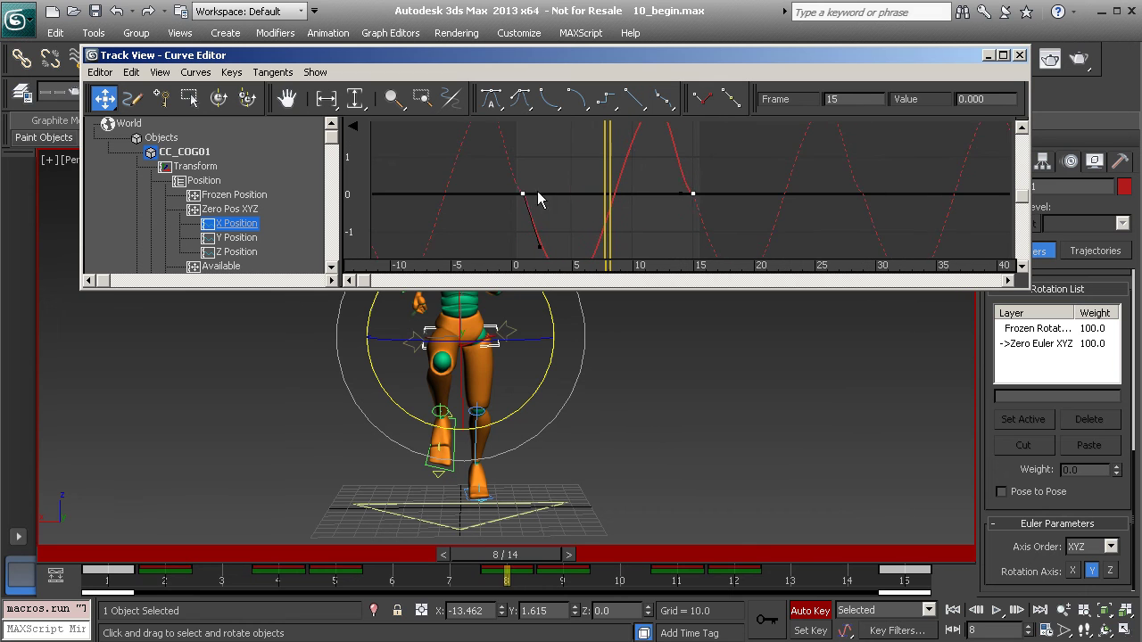
pyautogui.click(665, 99)
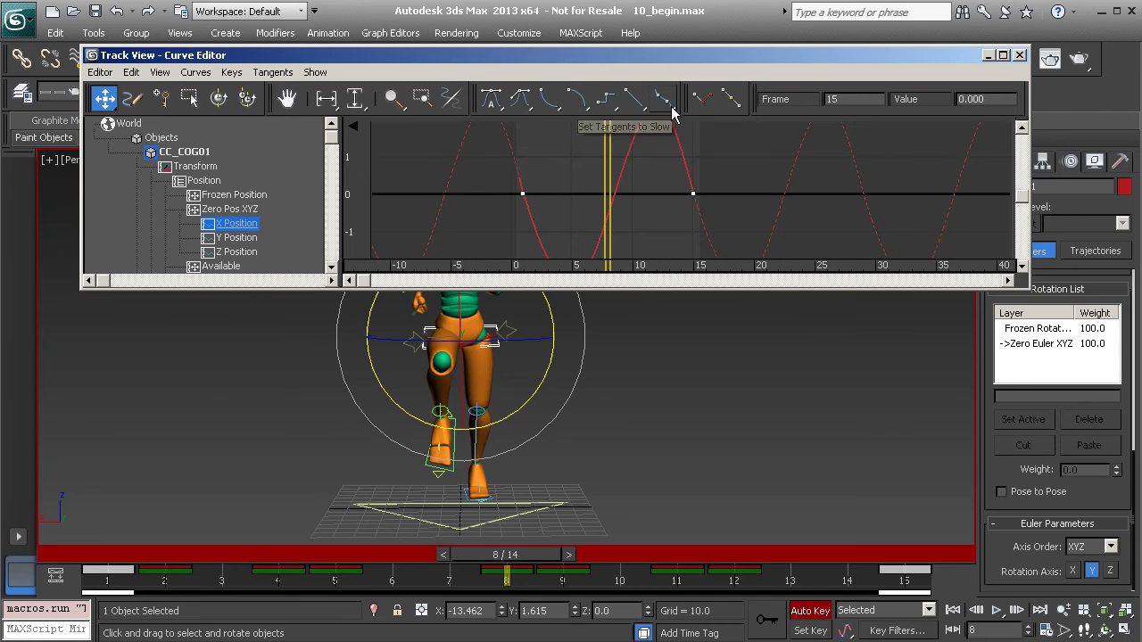
pyautogui.click(520, 100)
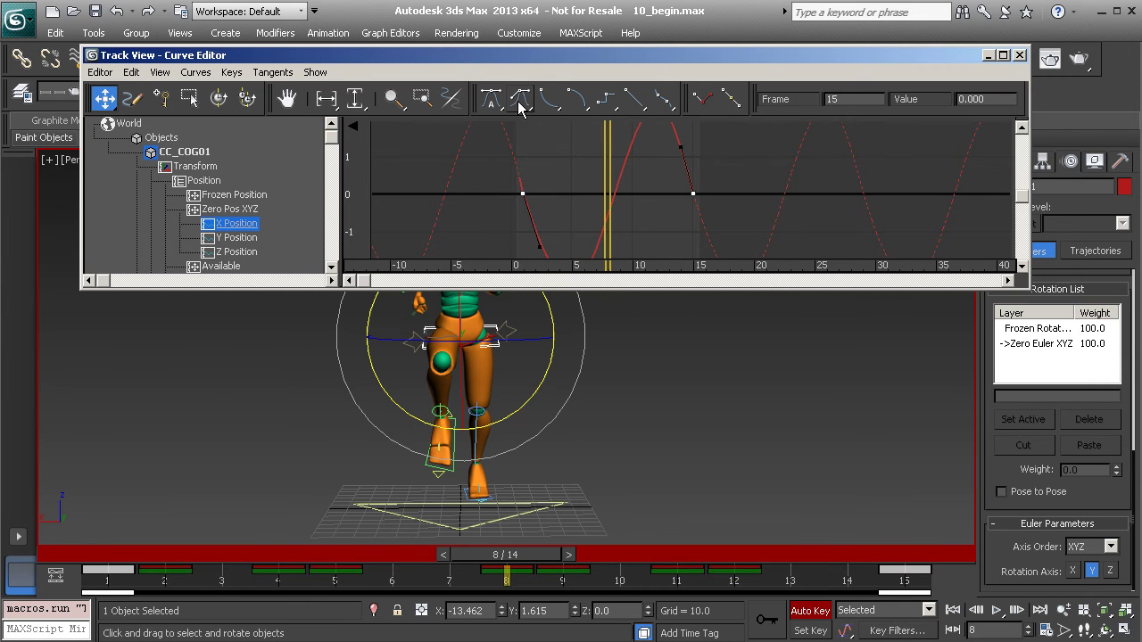
pyautogui.click(239, 238)
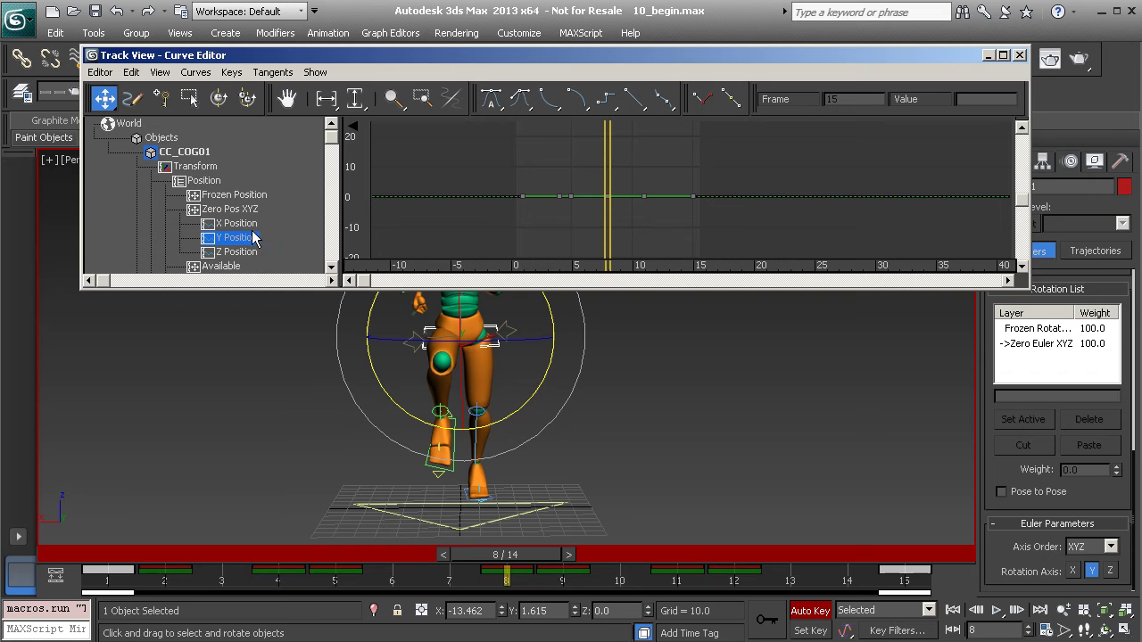
# Display the Z Position curve and inspect its keys at frames 1 and 15
pyautogui.scroll(-2, 257, 238)
pyautogui.click(237, 195)
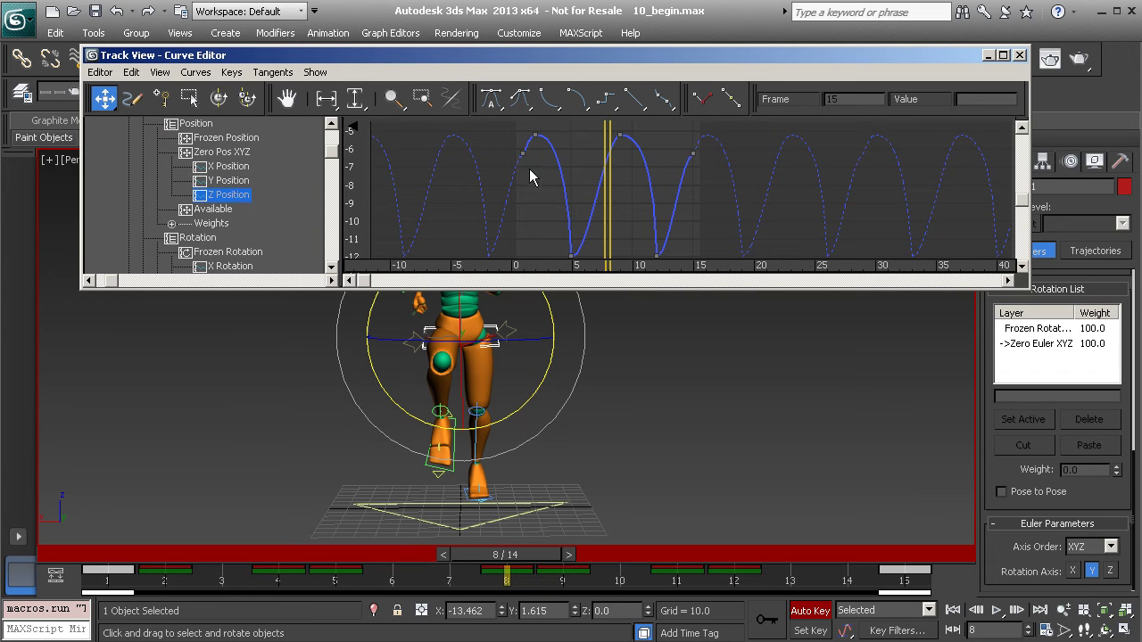
pyautogui.moveTo(533, 169); pyautogui.dragTo(533, 170)
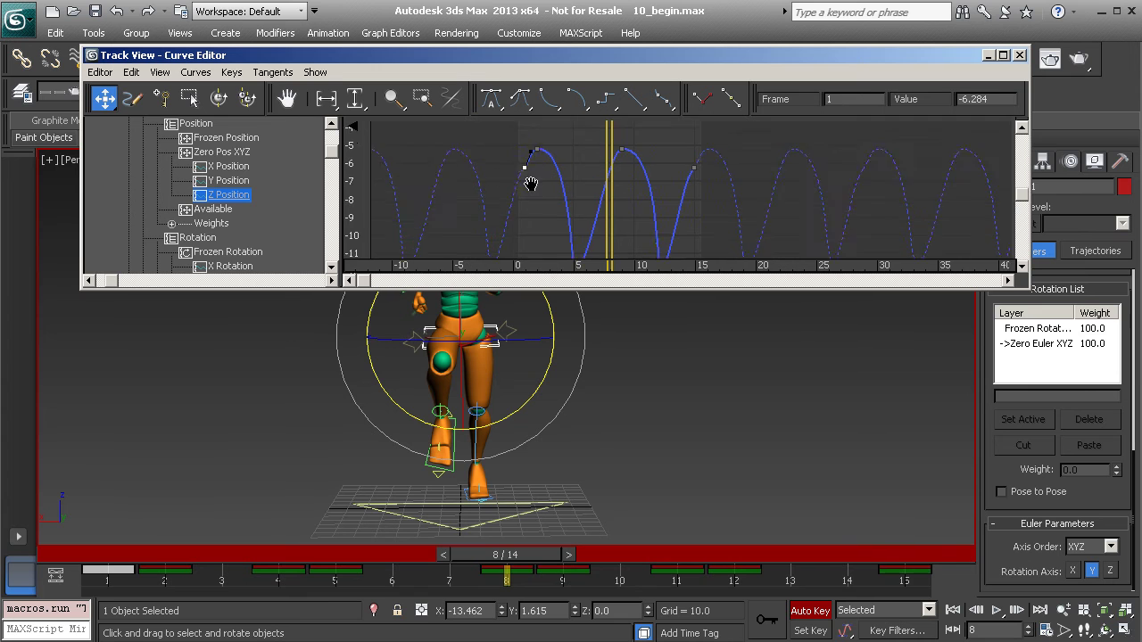
pyautogui.scroll(2, 536, 221)
pyautogui.moveTo(767, 247); pyautogui.dragTo(711, 183)
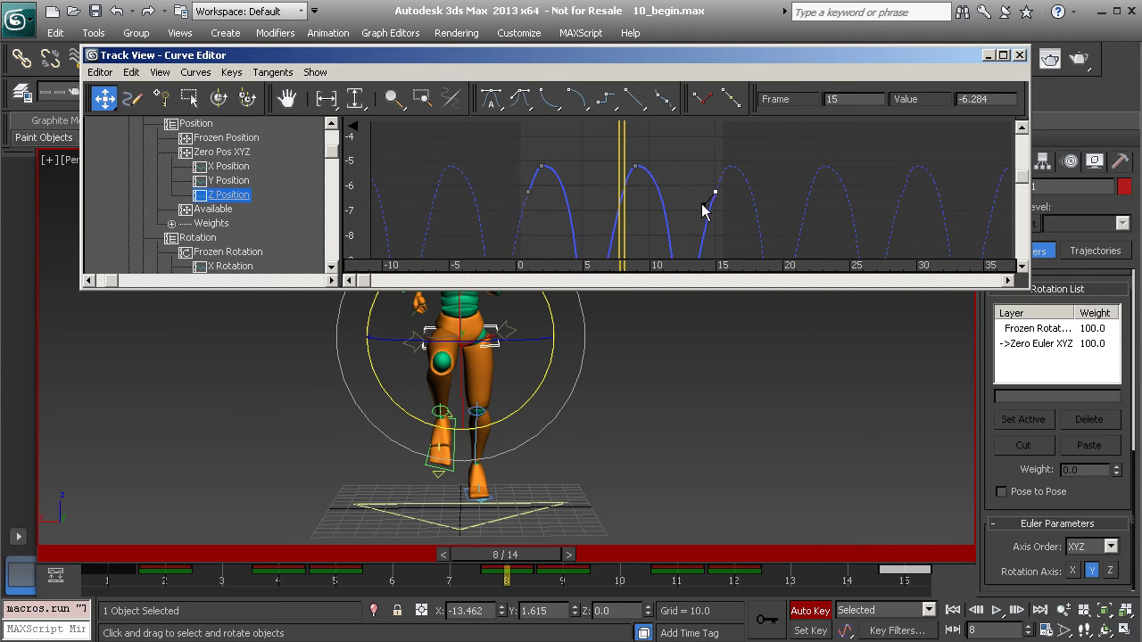
pyautogui.moveTo(510, 178); pyautogui.dragTo(538, 201)
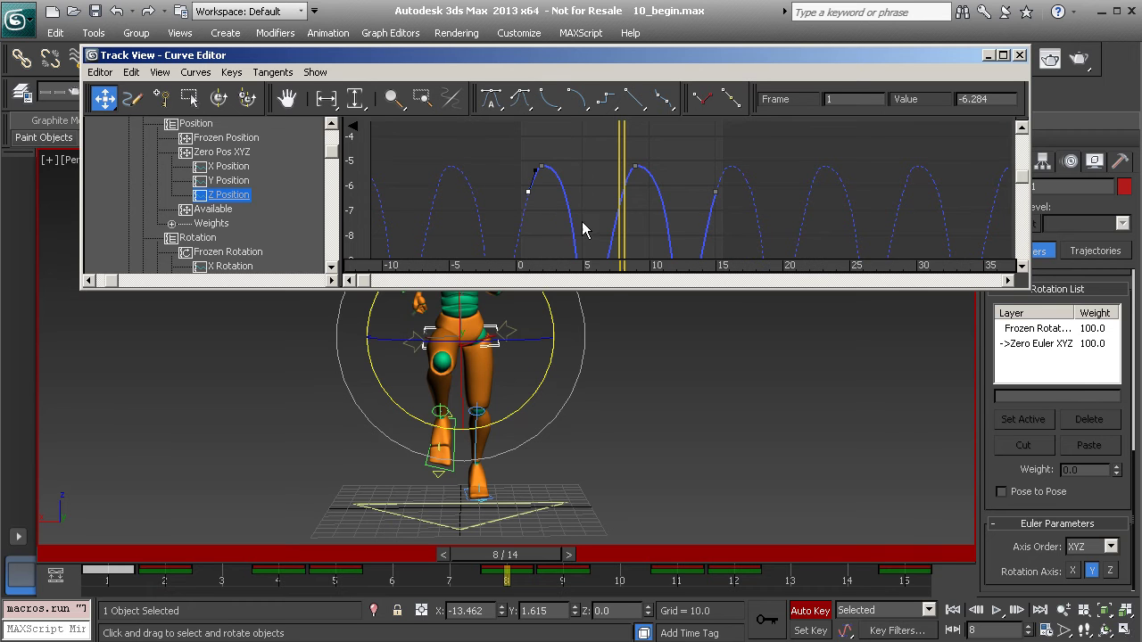
pyautogui.moveTo(545, 225); pyautogui.dragTo(563, 181, button='middle')
pyautogui.scroll(-3, 212, 198)
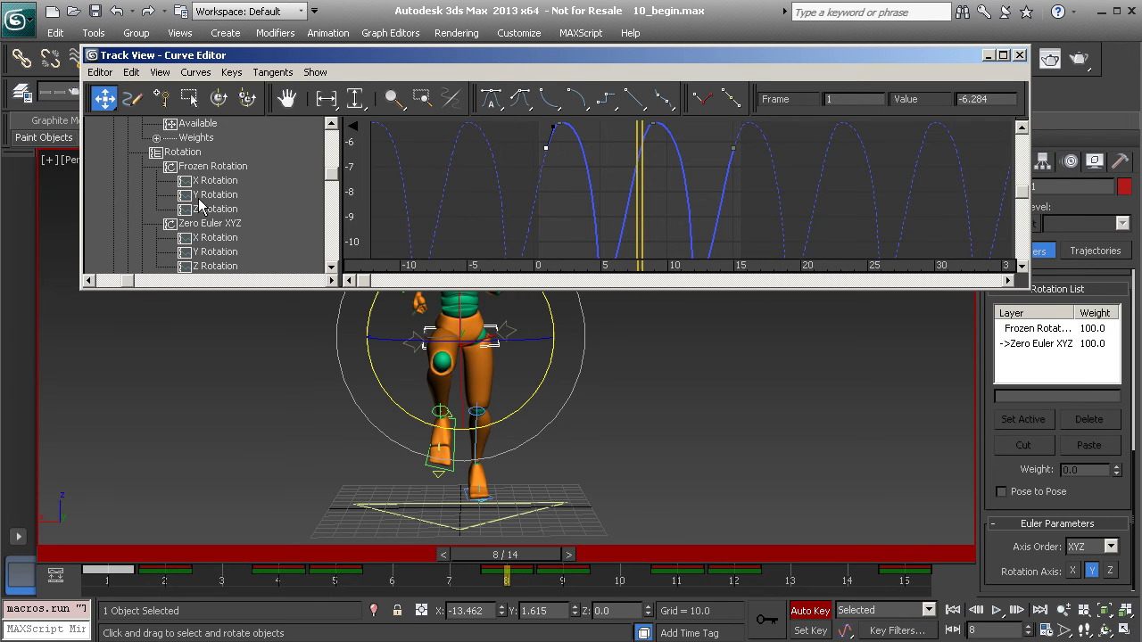
# Select the X Rotation key at frame 15, then bring up the Y Rotation curve
pyautogui.click(221, 209)
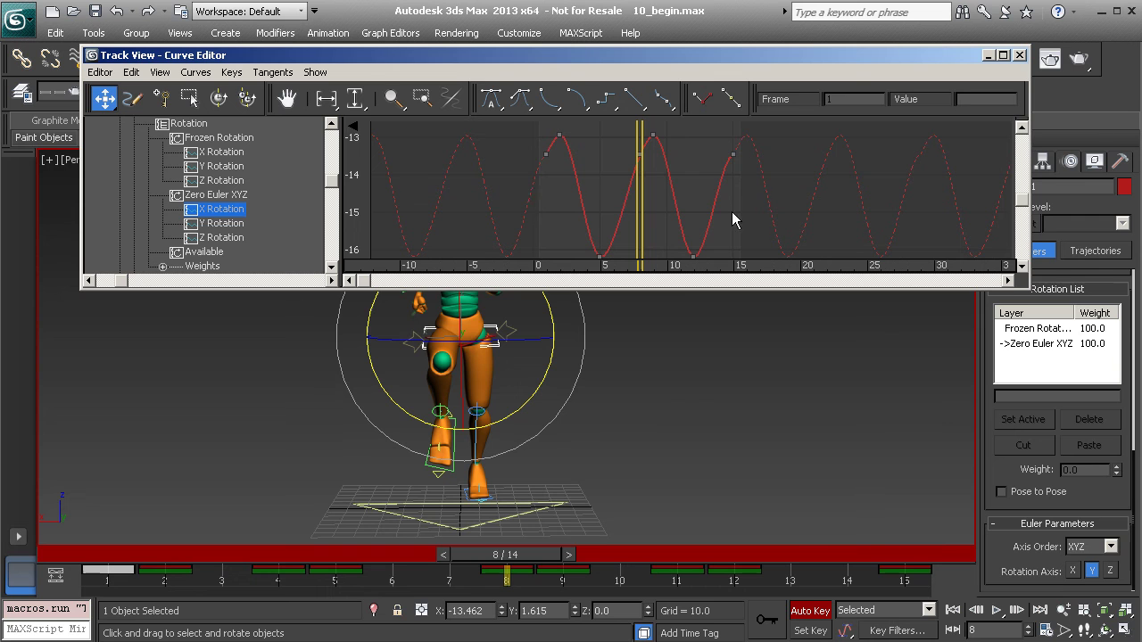
pyautogui.moveTo(774, 189); pyautogui.dragTo(721, 172)
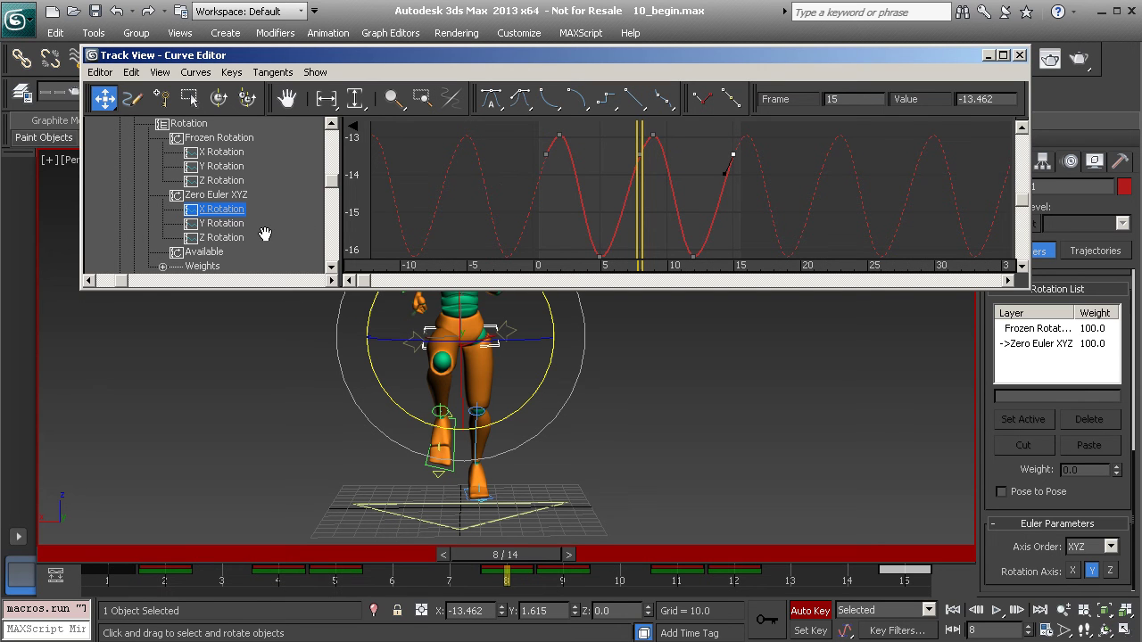
pyautogui.click(220, 224)
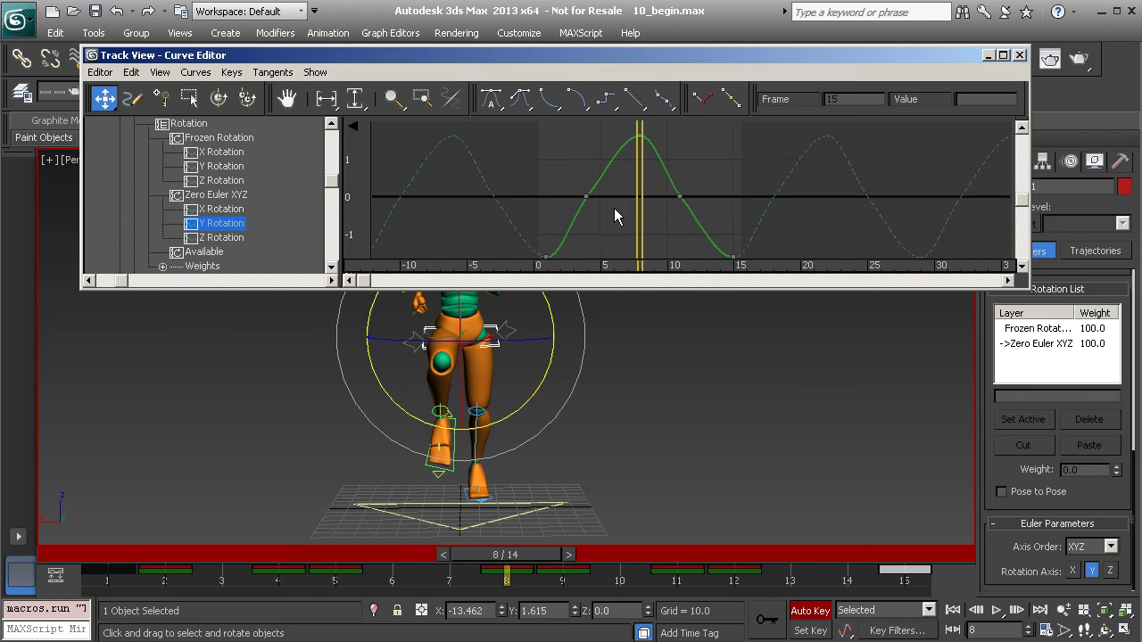
pyautogui.moveTo(744, 226); pyautogui.dragTo(742, 219)
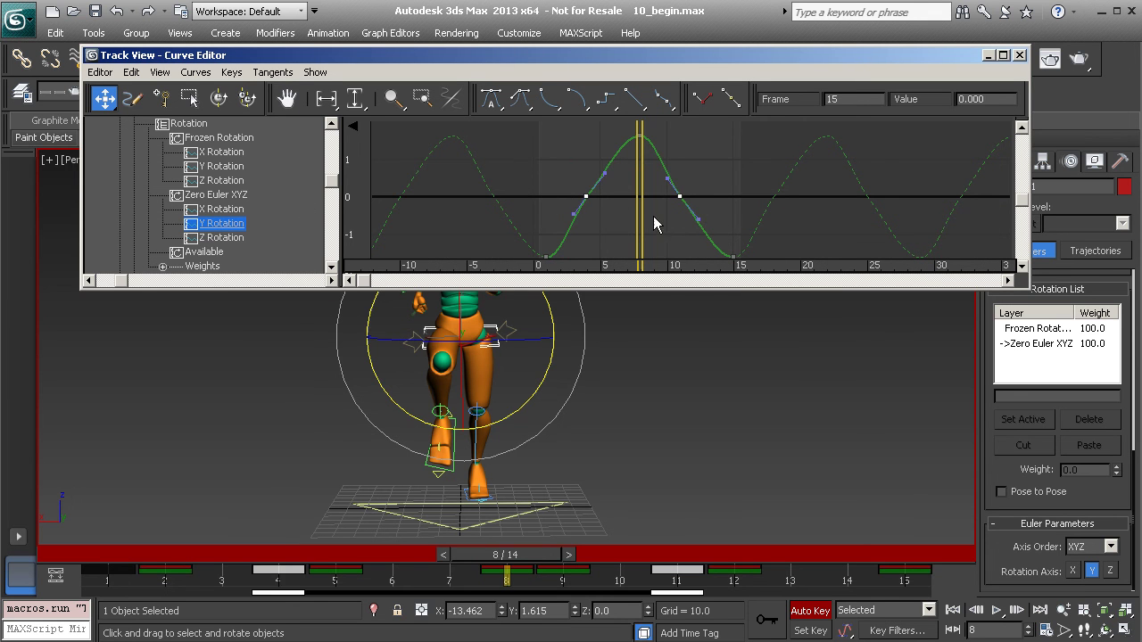
pyautogui.moveTo(546, 180); pyautogui.dragTo(715, 216)
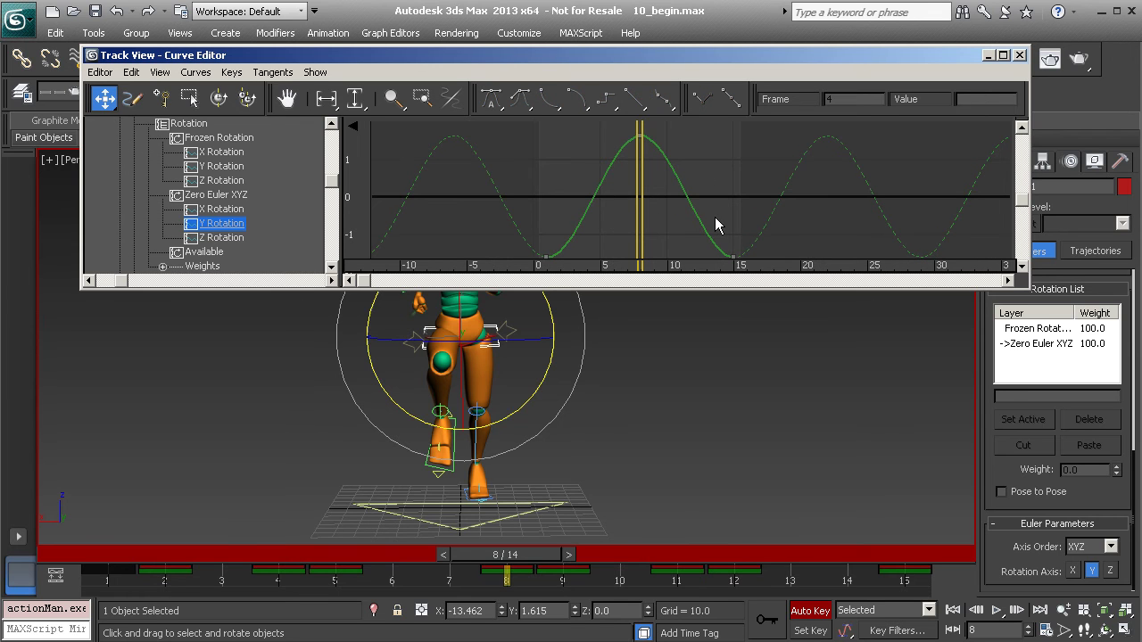
pyautogui.click(229, 239)
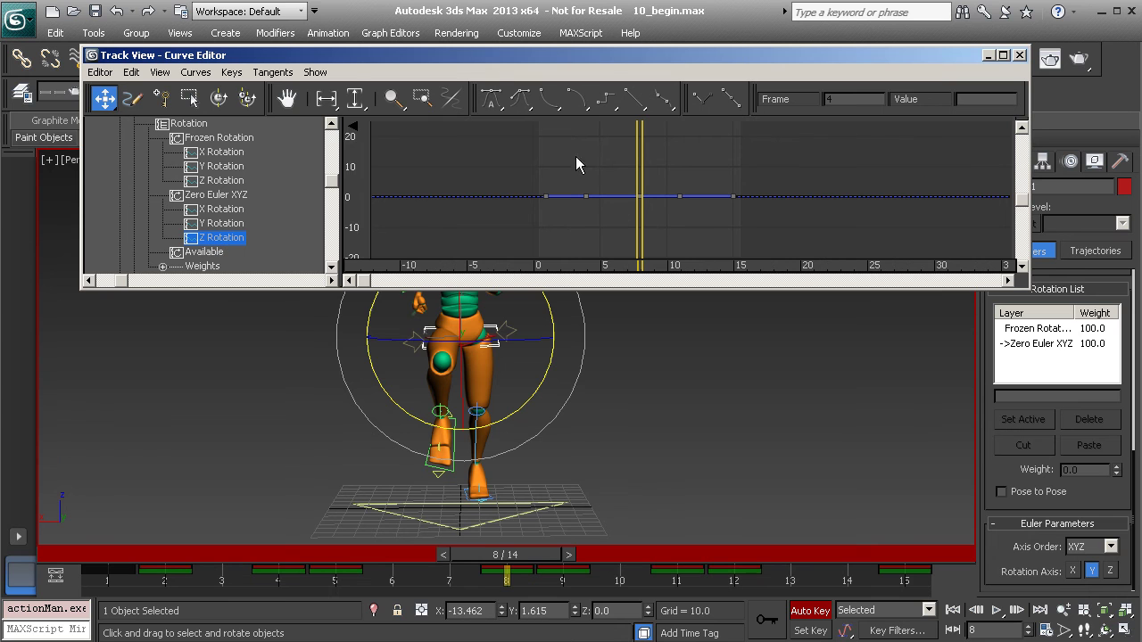
pyautogui.moveTo(575, 161); pyautogui.dragTo(719, 235)
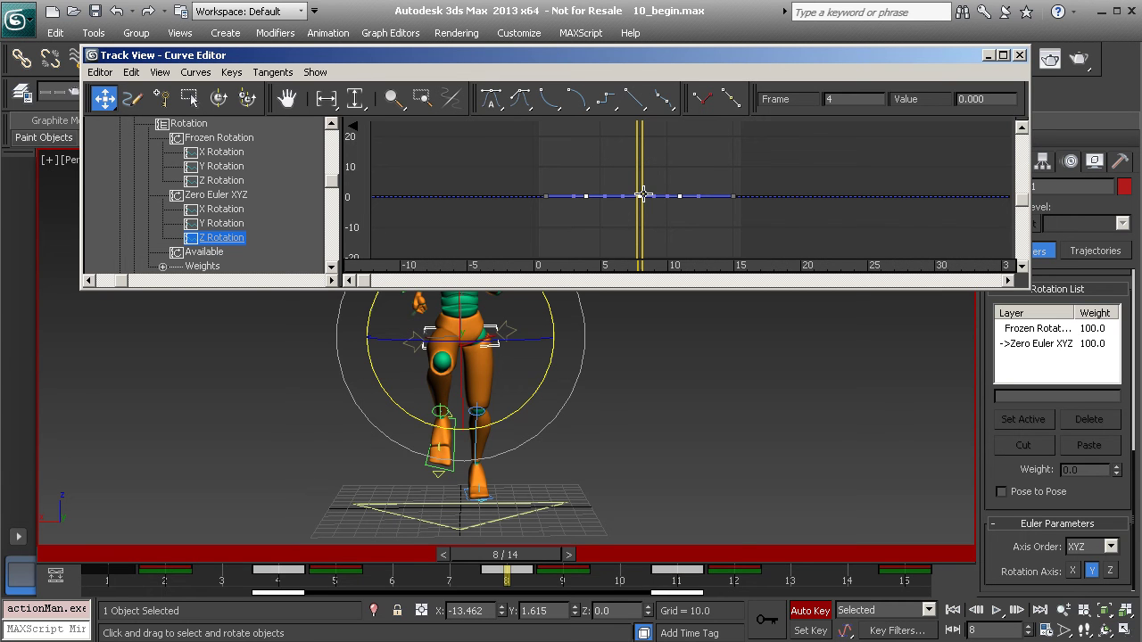
pyautogui.click(223, 225)
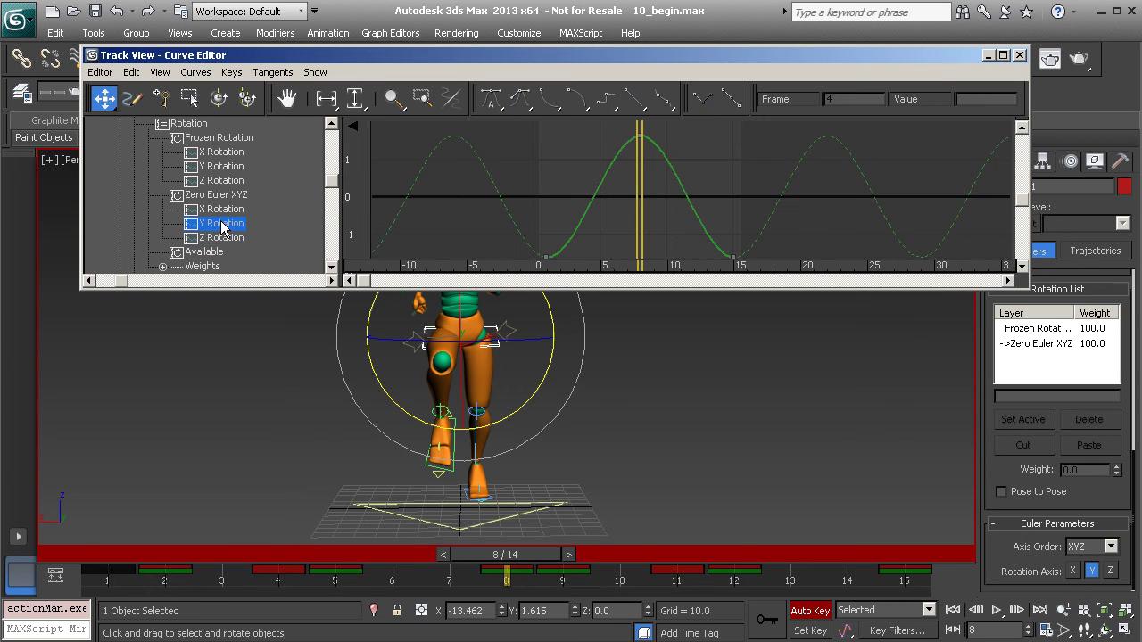
# Zoom out to the whole Y Rotation curve and scrub the animation back to frame 1
pyautogui.keyDown('ctrl'); pyautogui.keyDown('alt'); pyautogui.moveTo(727, 200); pyautogui.dragTo(689, 222, button='middle'); pyautogui.keyUp('alt'); pyautogui.keyUp('ctrl')
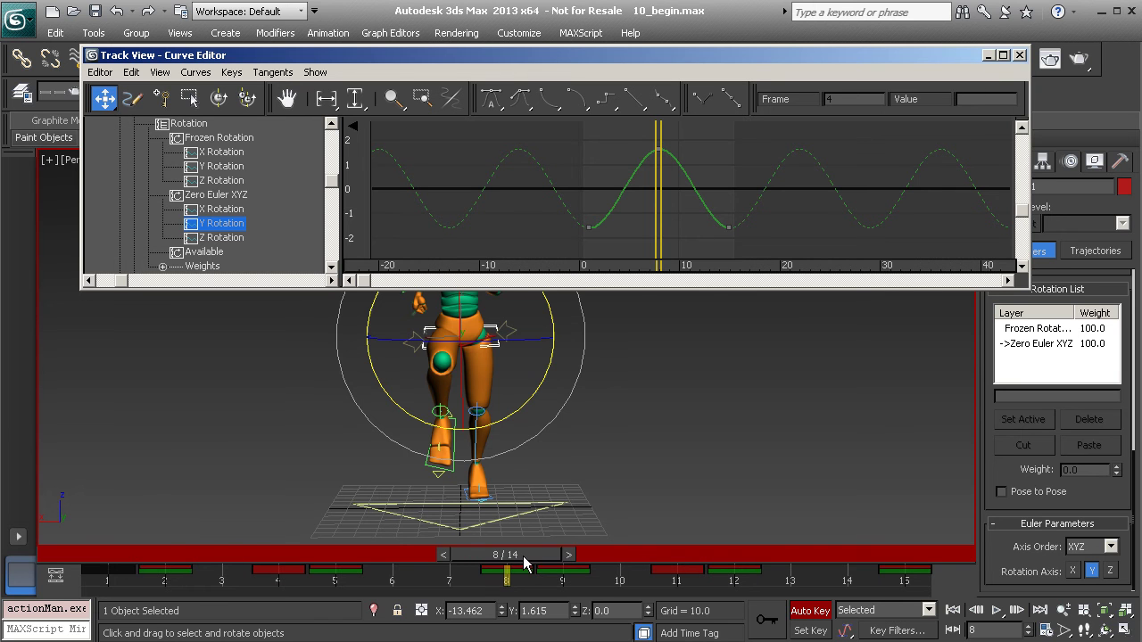
pyautogui.moveTo(523, 555)
pyautogui.mouseDown()
pyautogui.moveTo(98, 555)
pyautogui.moveTo(522, 554)
pyautogui.mouseUp()
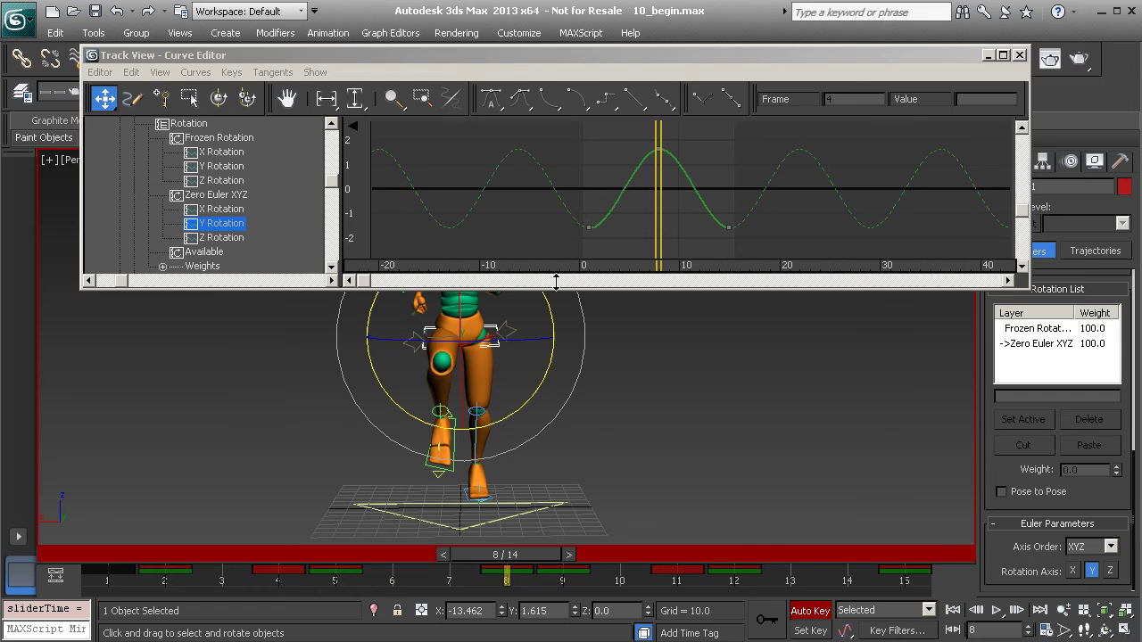
pyautogui.moveTo(514, 554)
pyautogui.mouseDown()
pyautogui.moveTo(45, 520)
pyautogui.moveTo(224, 542)
pyautogui.mouseUp()
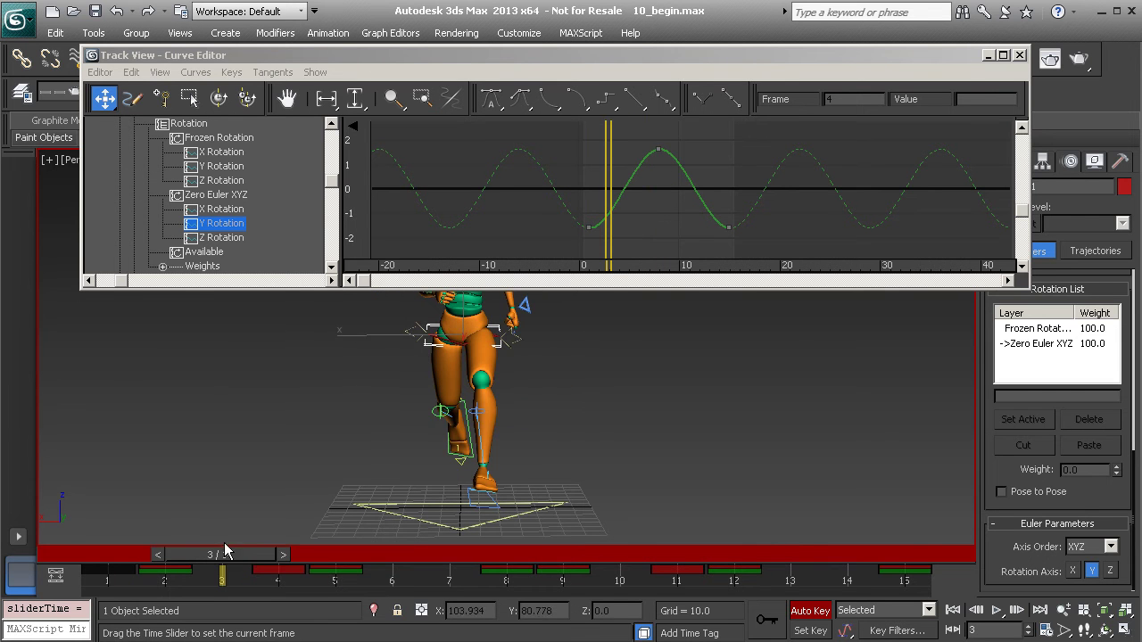
pyautogui.press('e')
# Give the Y Rotation peak and last keys Spline tangents, then select the first key
pyautogui.moveTo(572, 193); pyautogui.dragTo(612, 267)
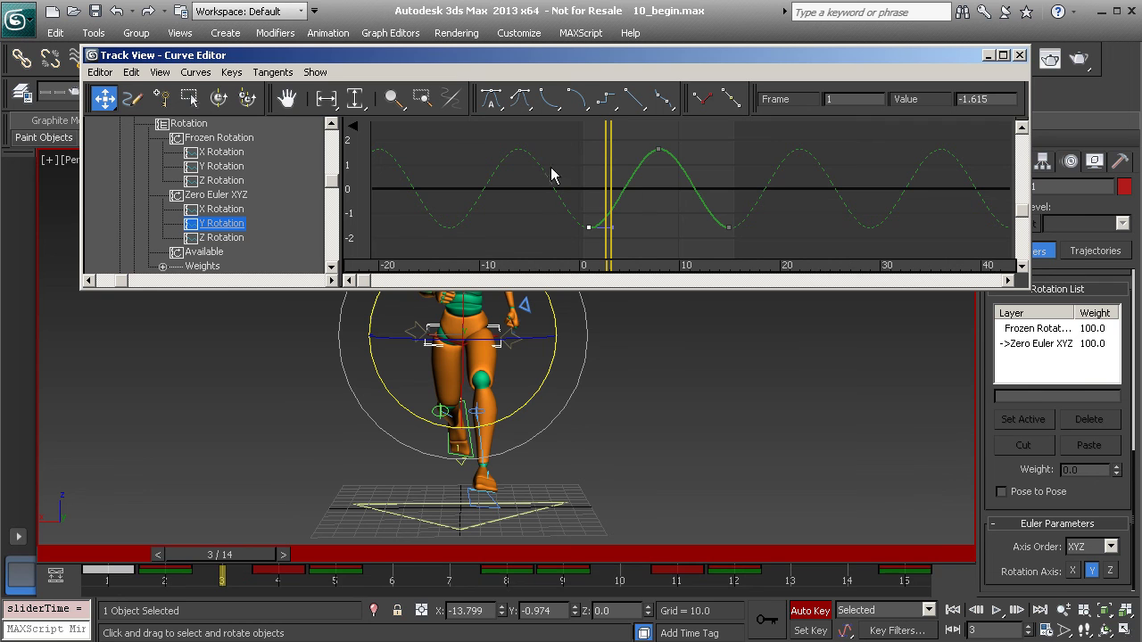
pyautogui.moveTo(542, 153); pyautogui.dragTo(744, 248)
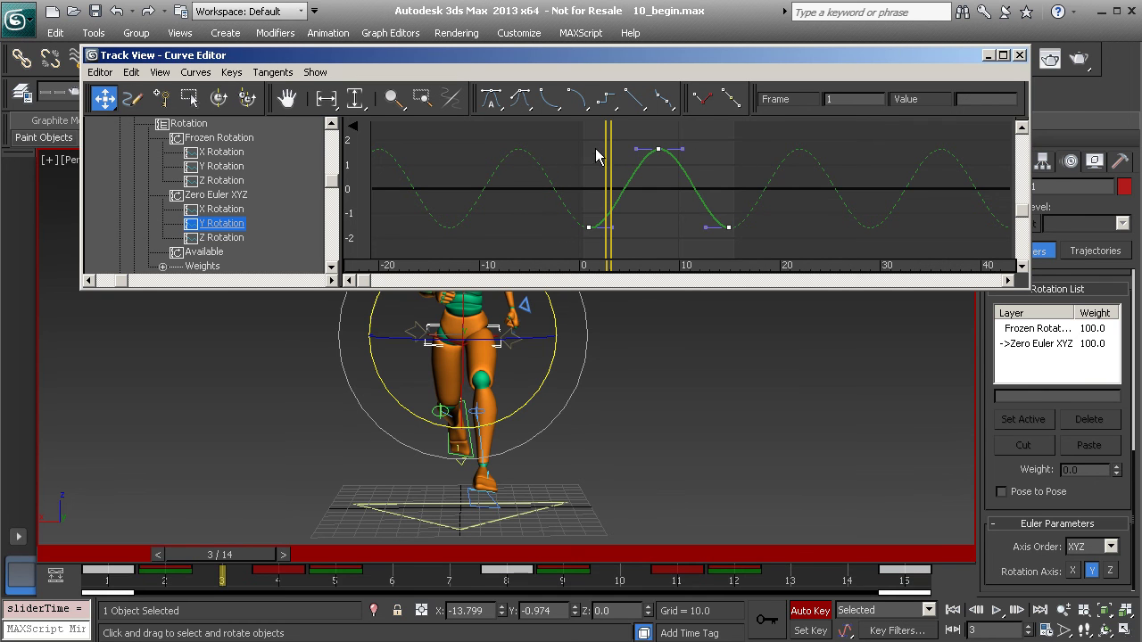
pyautogui.moveTo(677, 182); pyautogui.dragTo(759, 249)
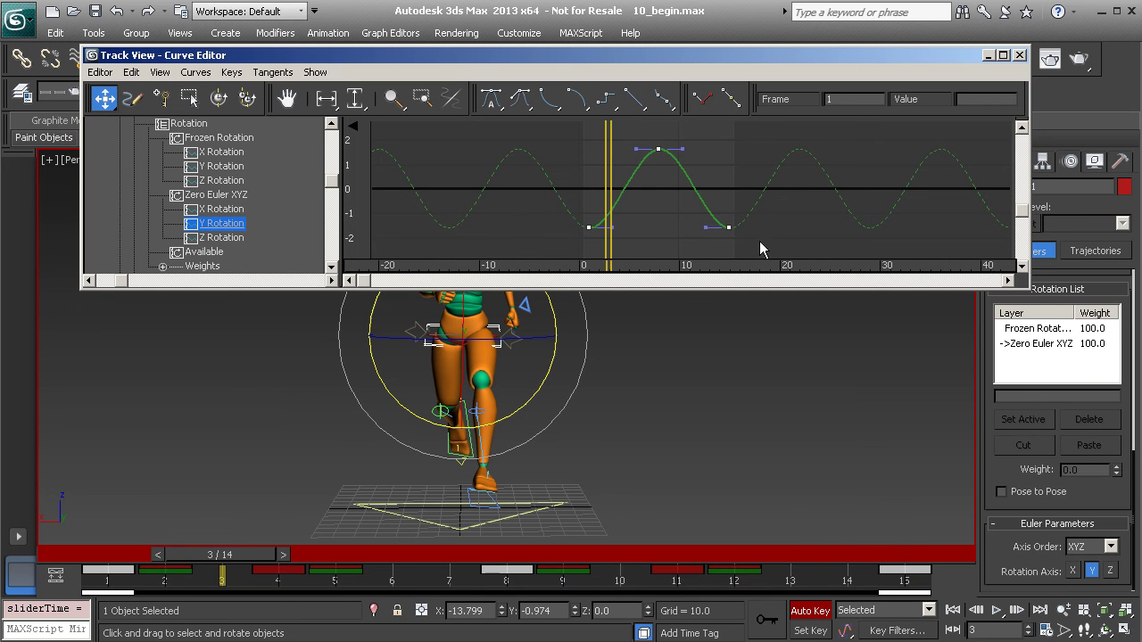
pyautogui.click(526, 101)
pyautogui.moveTo(551, 207); pyautogui.dragTo(629, 248)
pyautogui.moveTo(635, 230); pyautogui.dragTo(624, 202, button='middle')
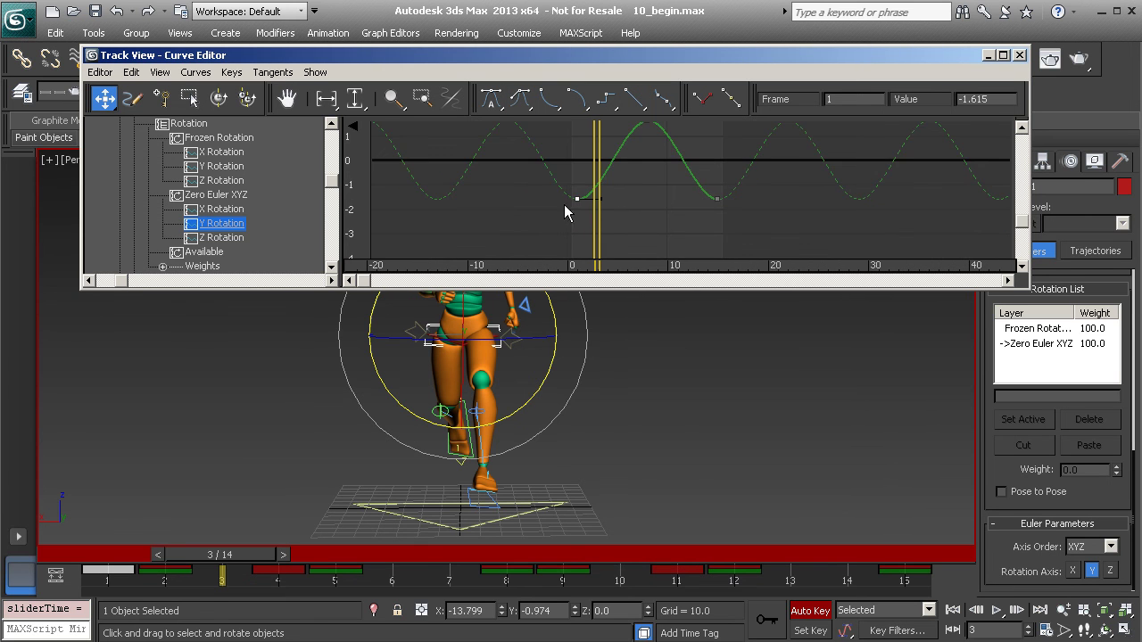
# Set the first Y Rotation key's out tangent length to 0.5 in its Advanced key info
pyautogui.rightClick(578, 199)
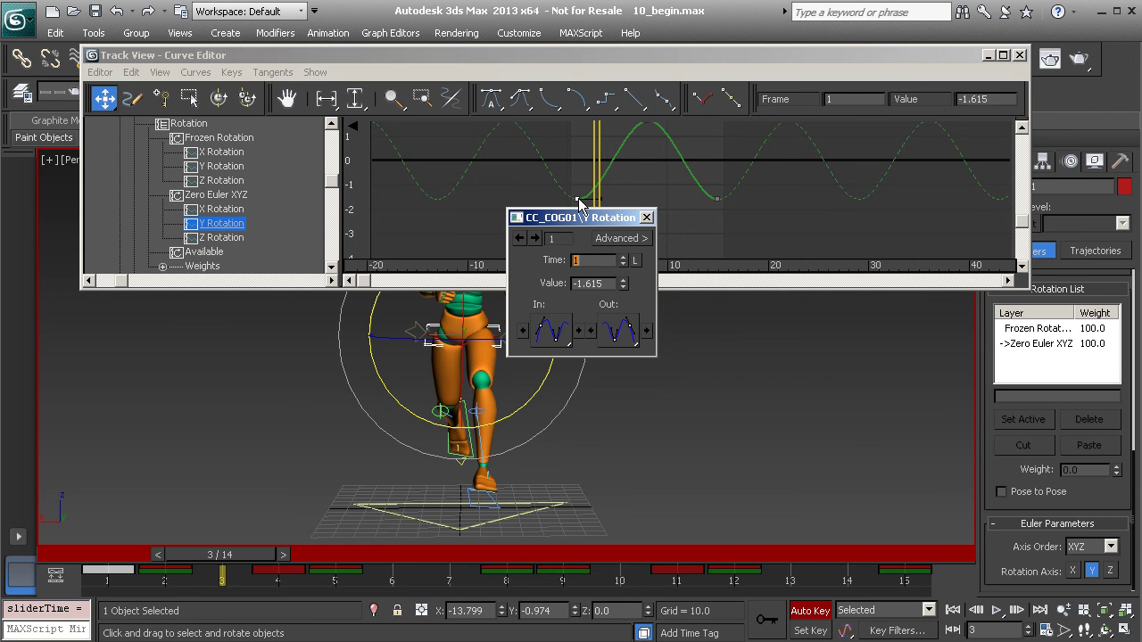
pyautogui.click(628, 242)
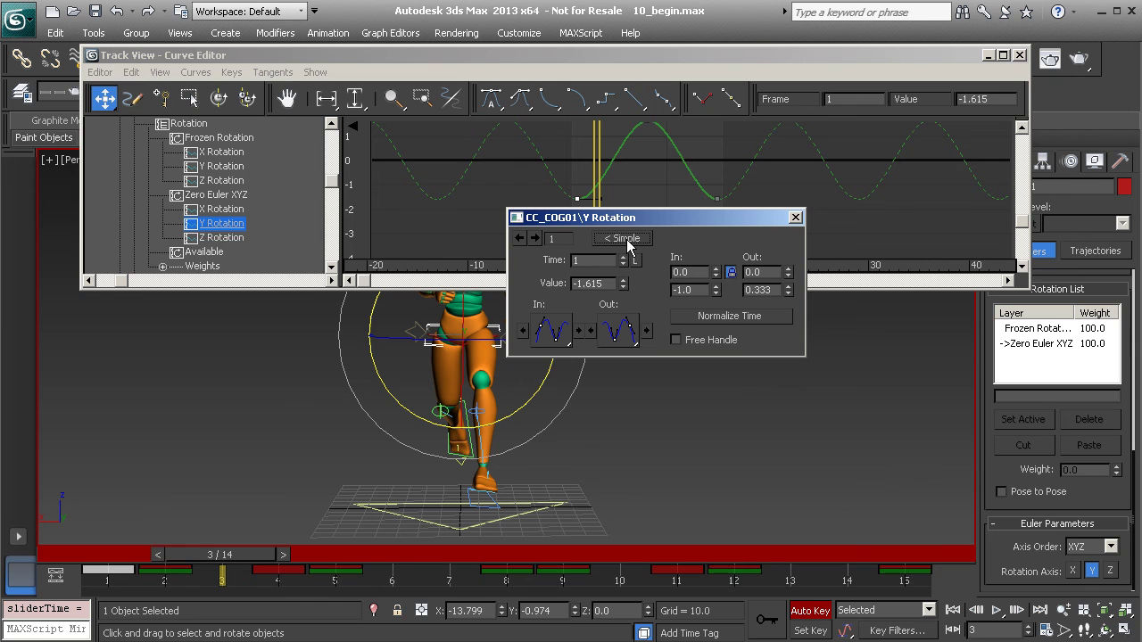
pyautogui.moveTo(732, 223); pyautogui.dragTo(710, 242)
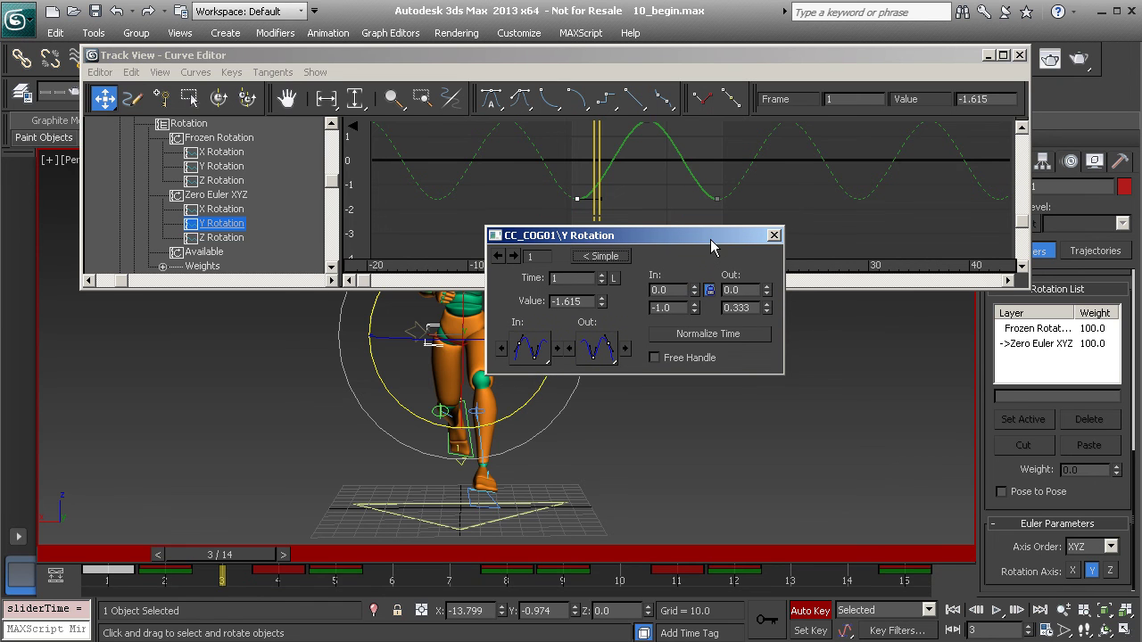
pyautogui.doubleClick(738, 309)
pyautogui.press('Return')
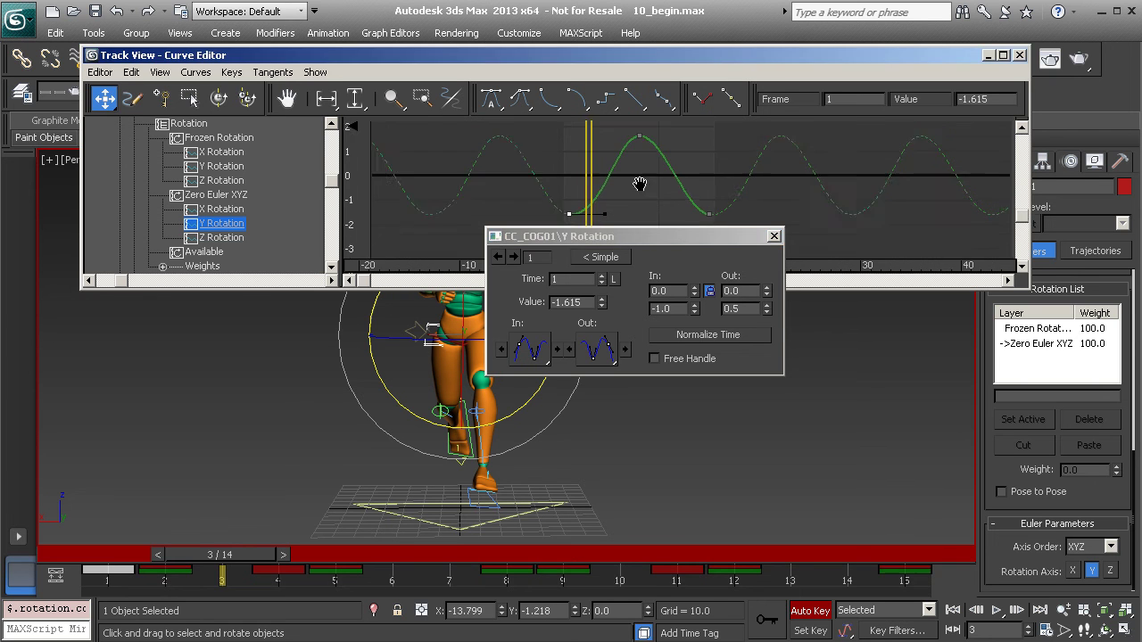
# Set the frame 8 peak key's in and out tangent lengths to 0.5
pyautogui.moveTo(650, 171); pyautogui.dragTo(640, 197, button='middle')
pyautogui.click(635, 145)
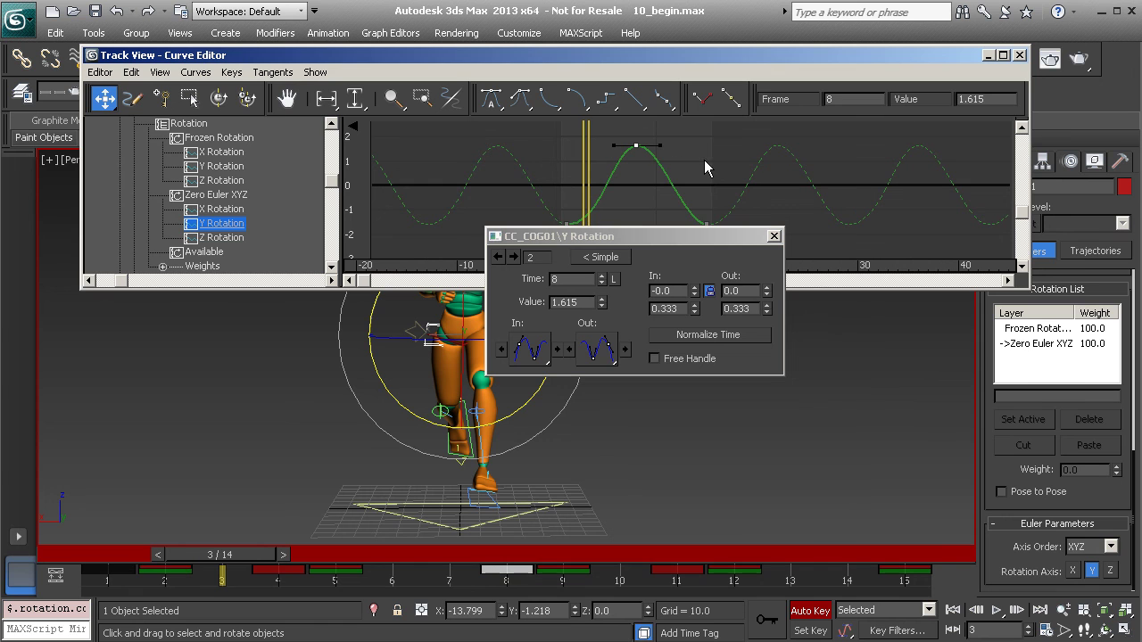
pyautogui.doubleClick(738, 308)
pyautogui.write('0.5')
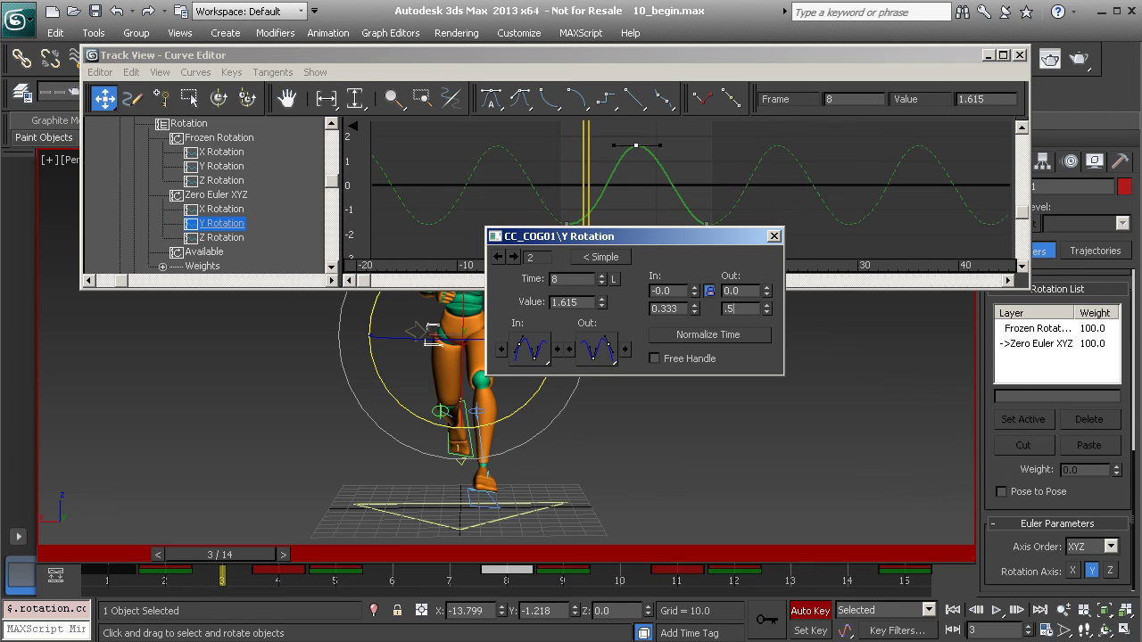
pyautogui.press('Return')
pyautogui.doubleClick(673, 307)
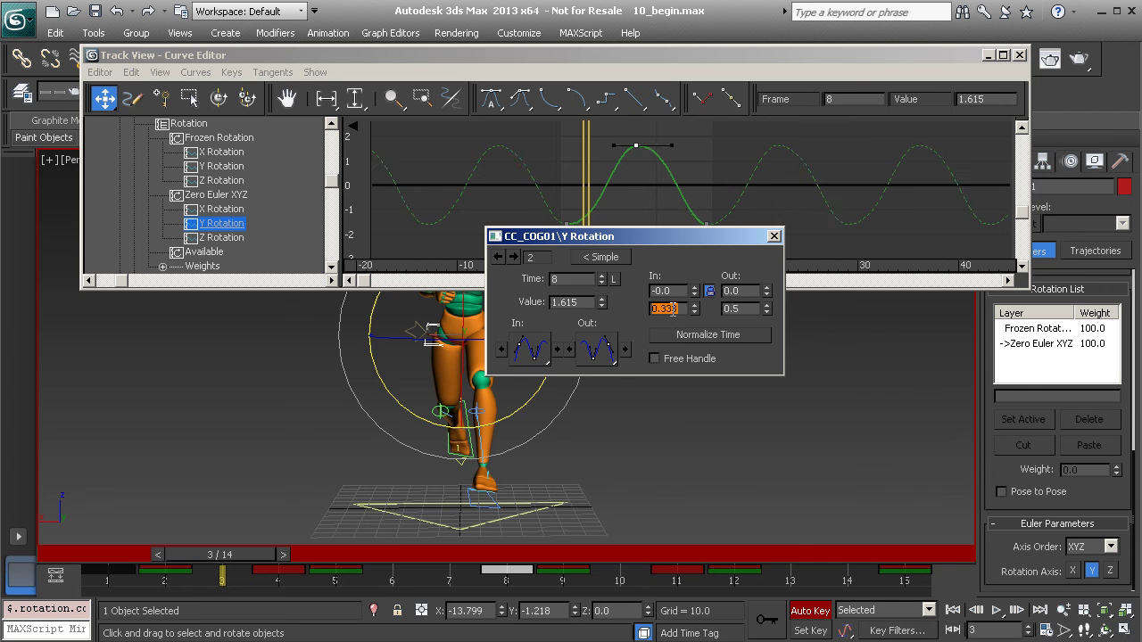
pyautogui.write('0.5')
pyautogui.press('Return')
# Set the last key's in tangent length near frame 15 to 0.5
pyautogui.moveTo(665, 200); pyautogui.dragTo(636, 174, button='middle')
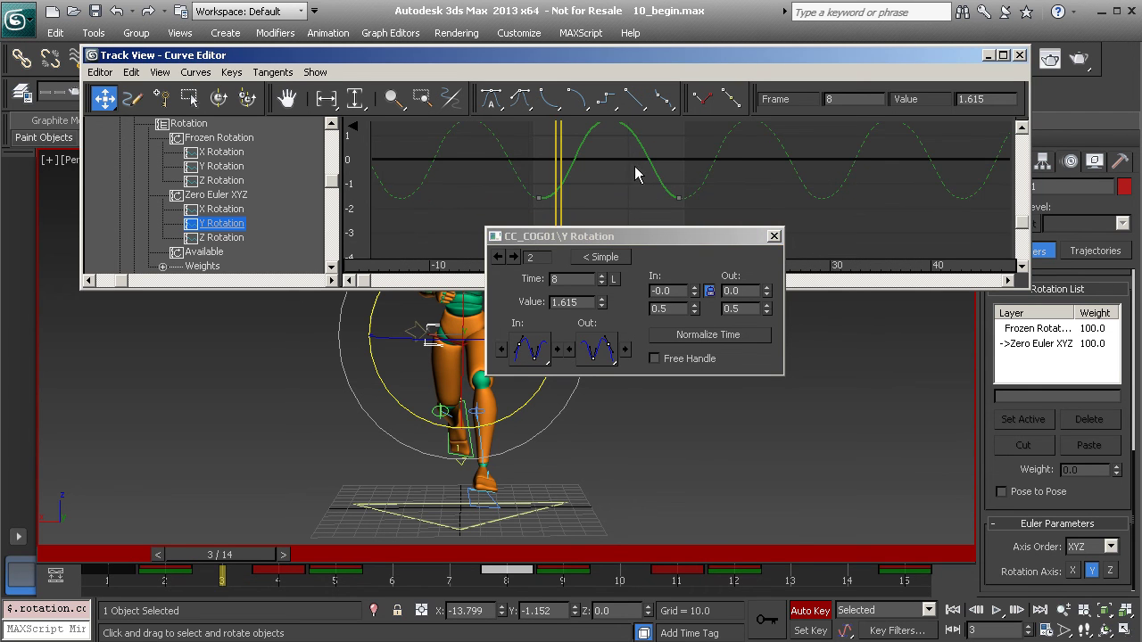
pyautogui.click(679, 197)
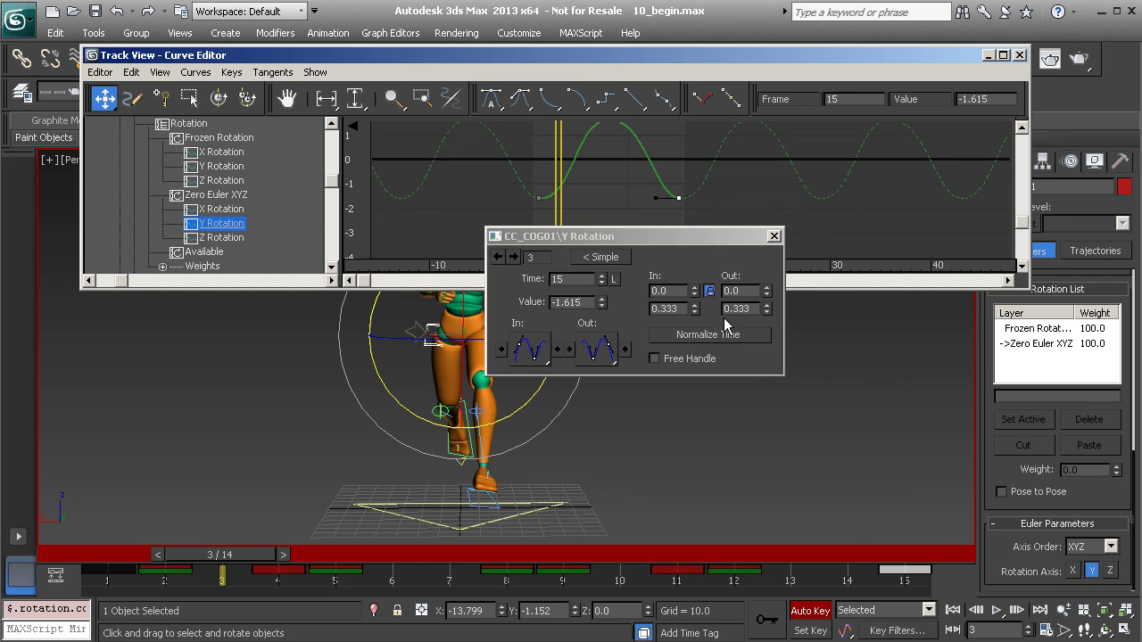
pyautogui.moveTo(650, 177); pyautogui.dragTo(714, 206)
pyautogui.doubleClick(665, 309)
pyautogui.write('.5')
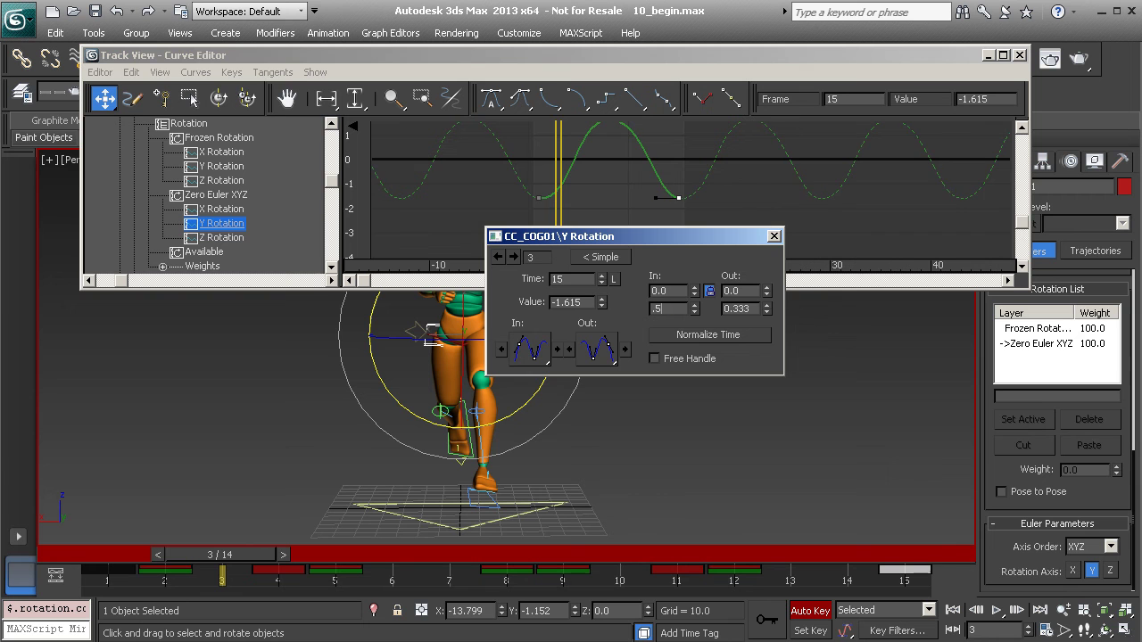
pyautogui.press('Return')
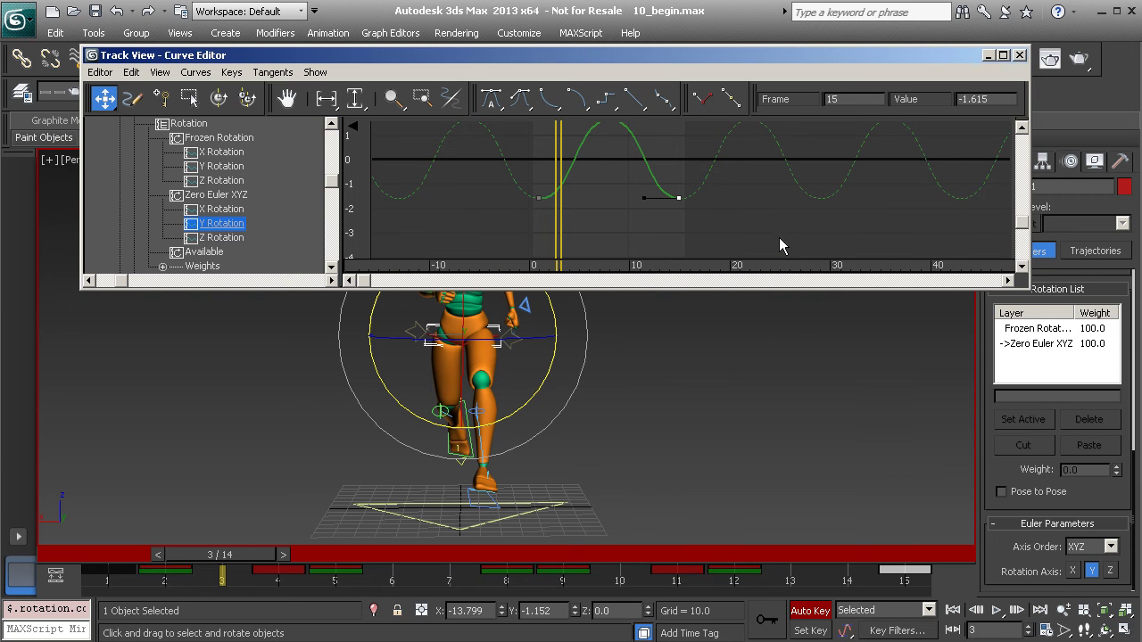
# Close the key details box and the Curve Editor, then deselect everything in the scene
pyautogui.click(774, 237)
pyautogui.click(1020, 55)
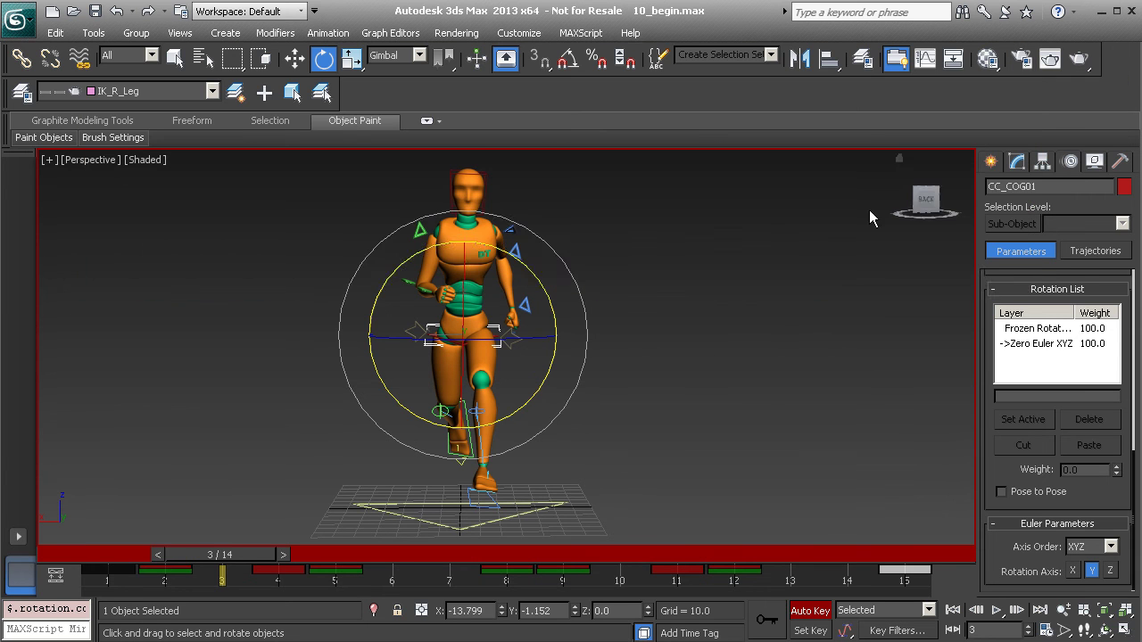
pyautogui.click(698, 334)
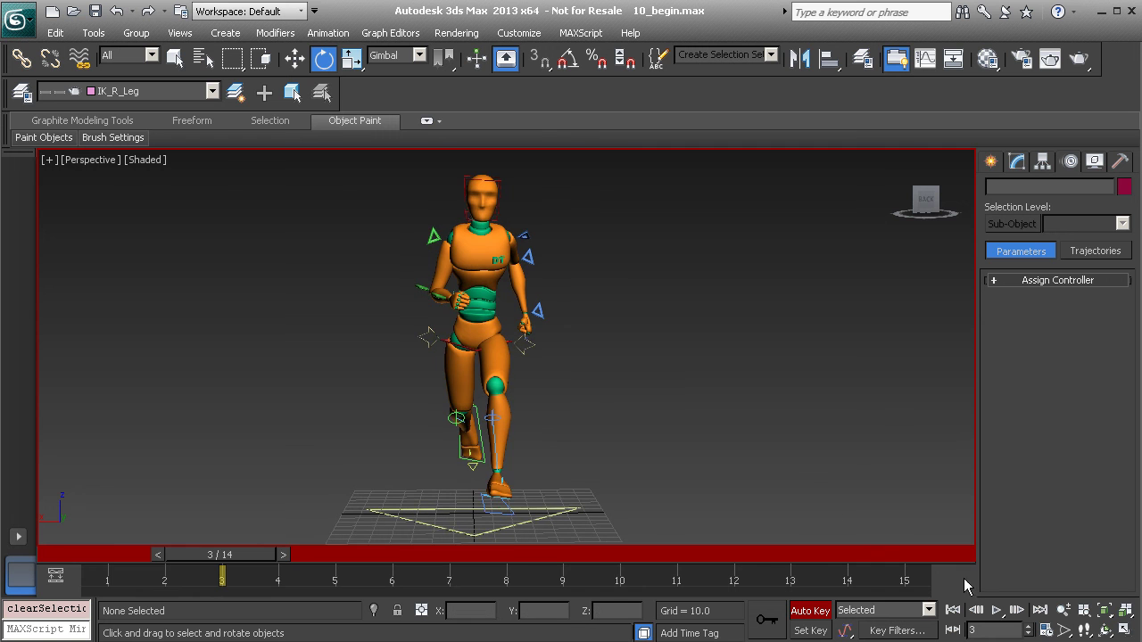
# Play the 14-frame run cycle, watching it from the side and then the rear
pyautogui.click(996, 610)
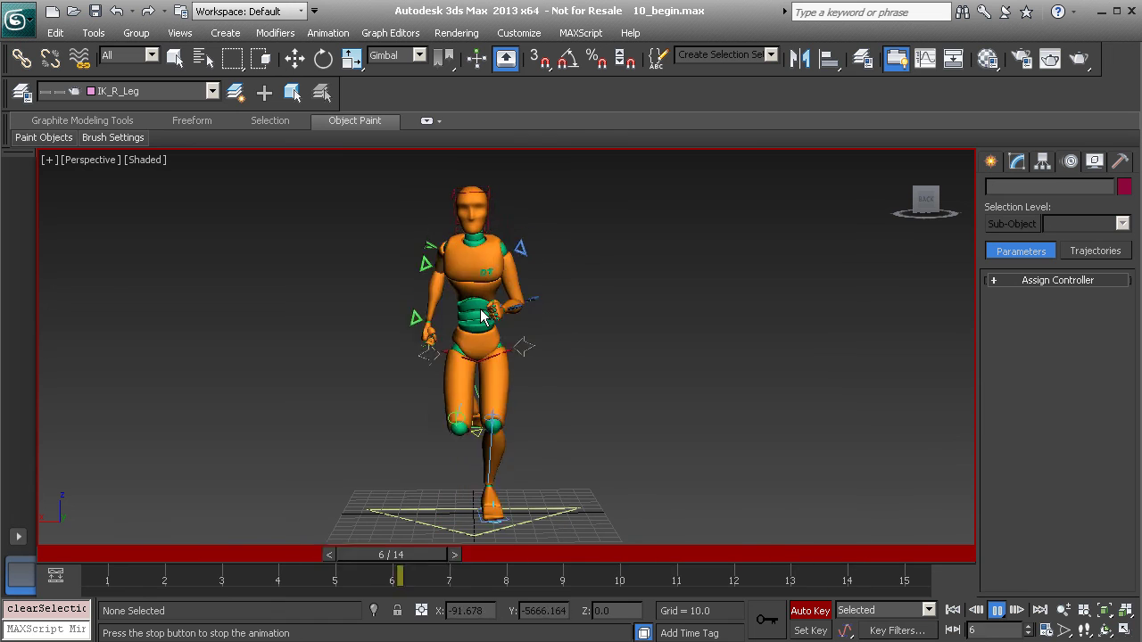
pyautogui.keyDown('alt'); pyautogui.moveTo(500, 326); pyautogui.dragTo(564, 322, button='middle'); pyautogui.keyUp('alt')
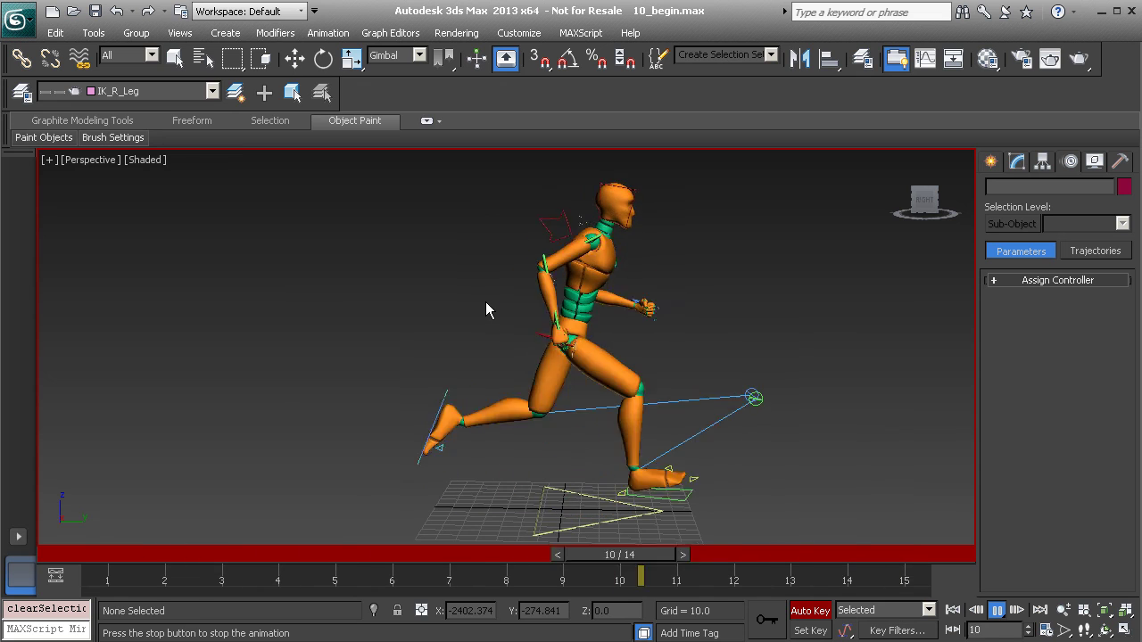
pyautogui.keyDown('alt'); pyautogui.moveTo(621, 297); pyautogui.dragTo(591, 288, button='middle'); pyautogui.keyUp('alt')
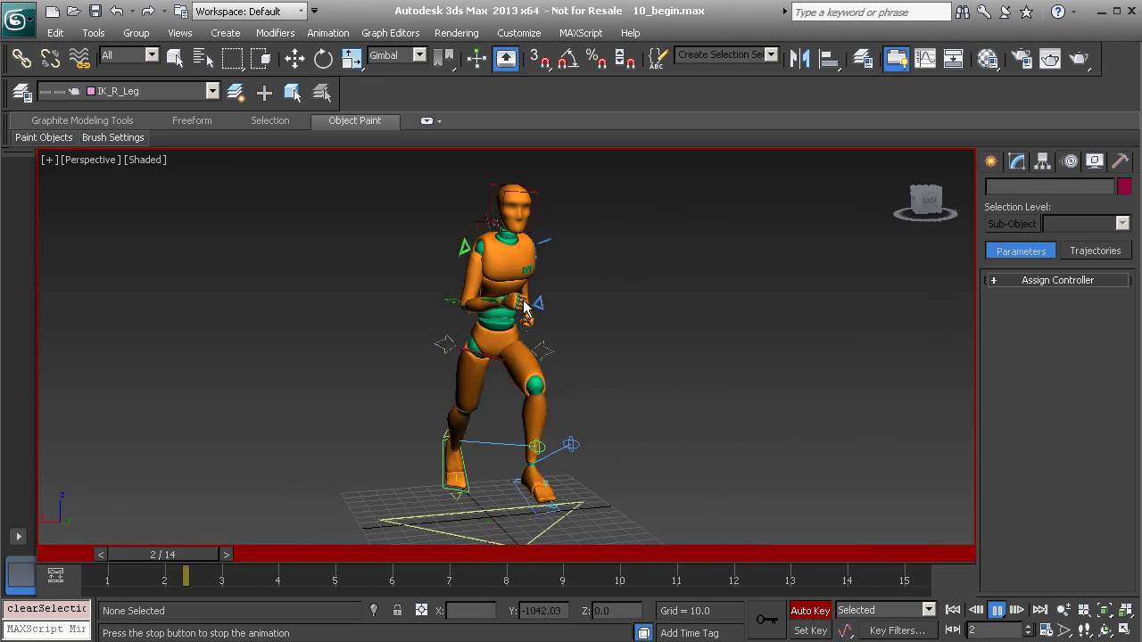